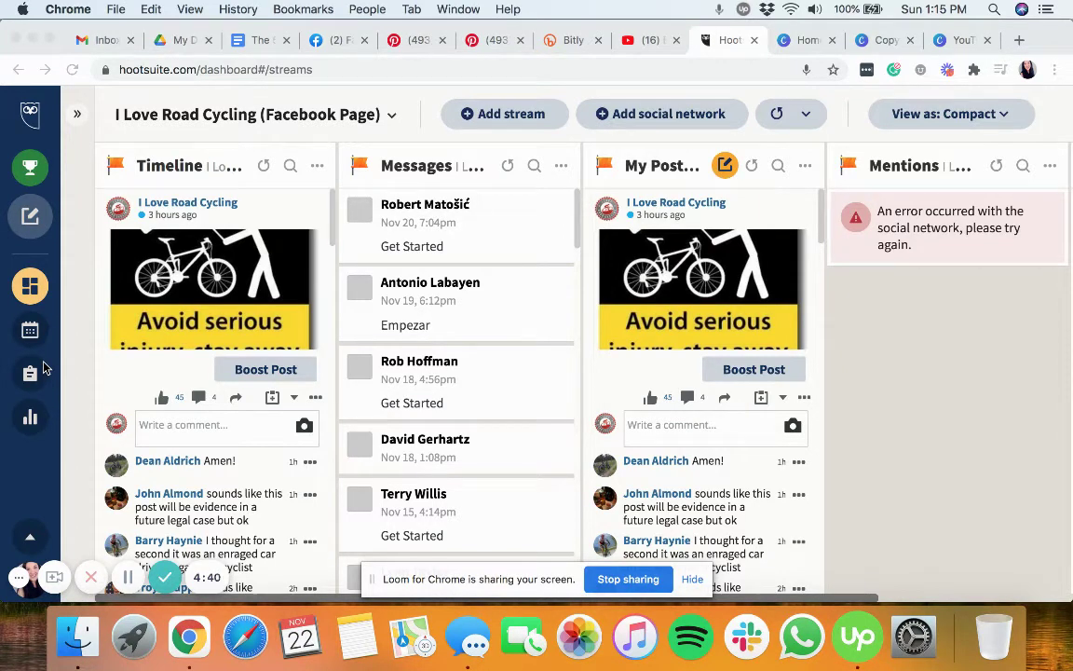
- Start adding a Facebook social network and connect the dashboard with Facebook to reach the choice of Pages, groups and profiles
left_click(658, 115)
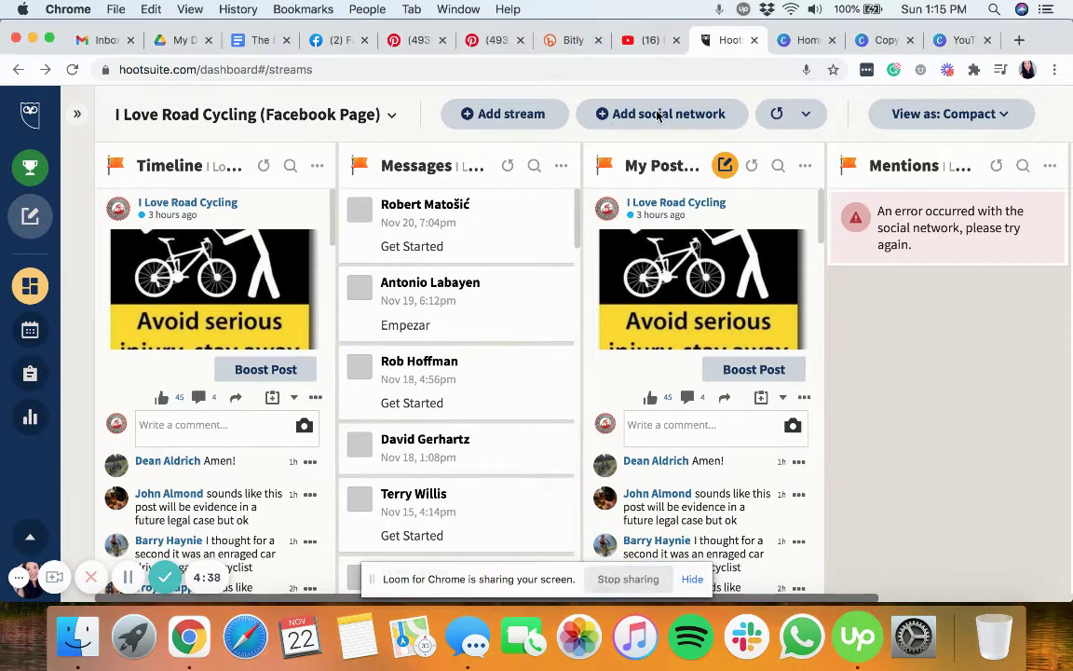
left_click(652, 114)
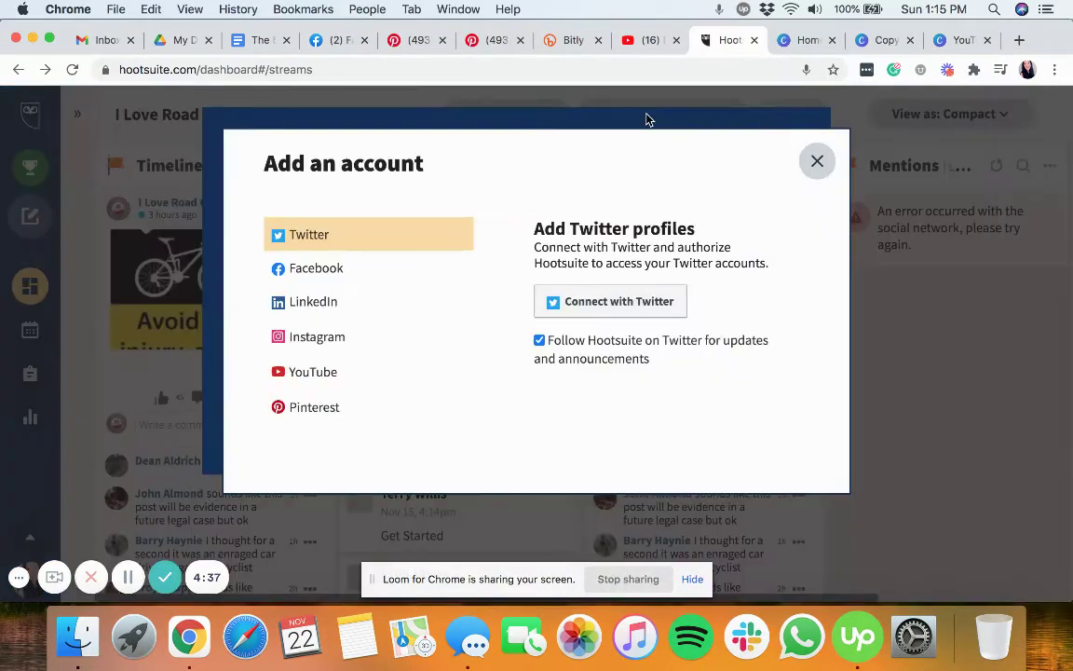
left_click(383, 269)
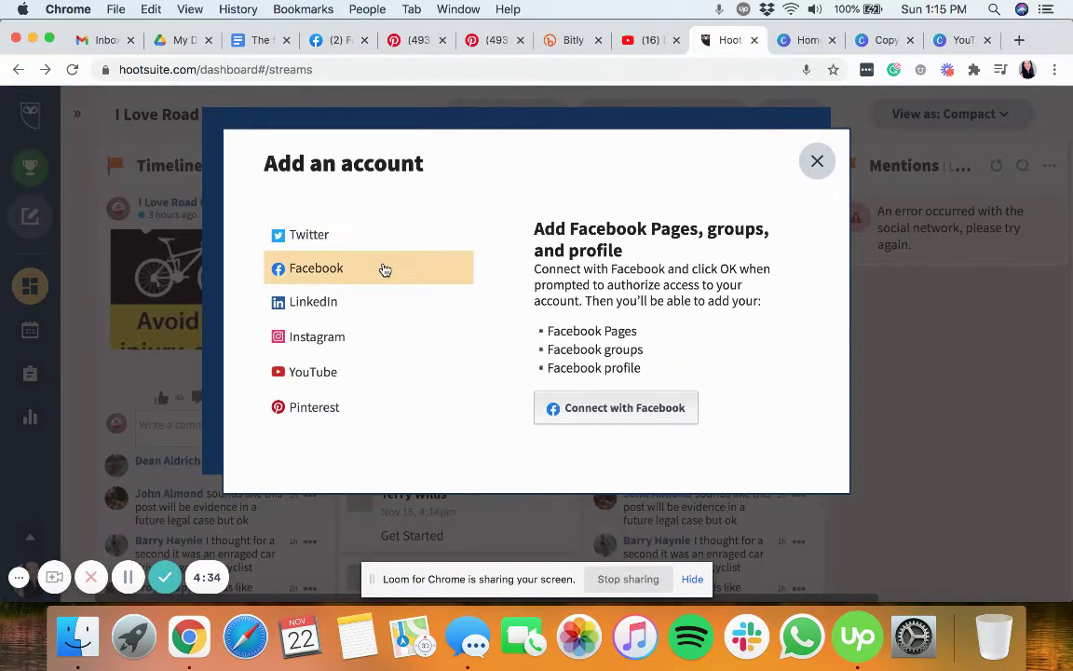
left_click(660, 413)
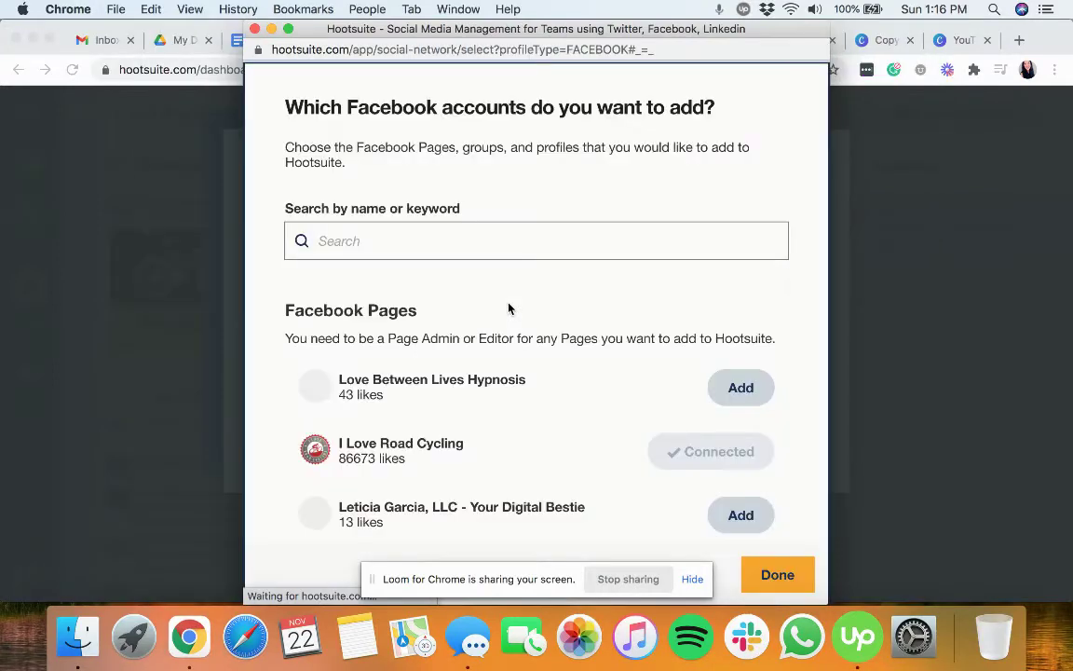
- Add the available "Corner" Facebook group as a connected account and finish the account selection
scroll(508, 309, "down", 5)
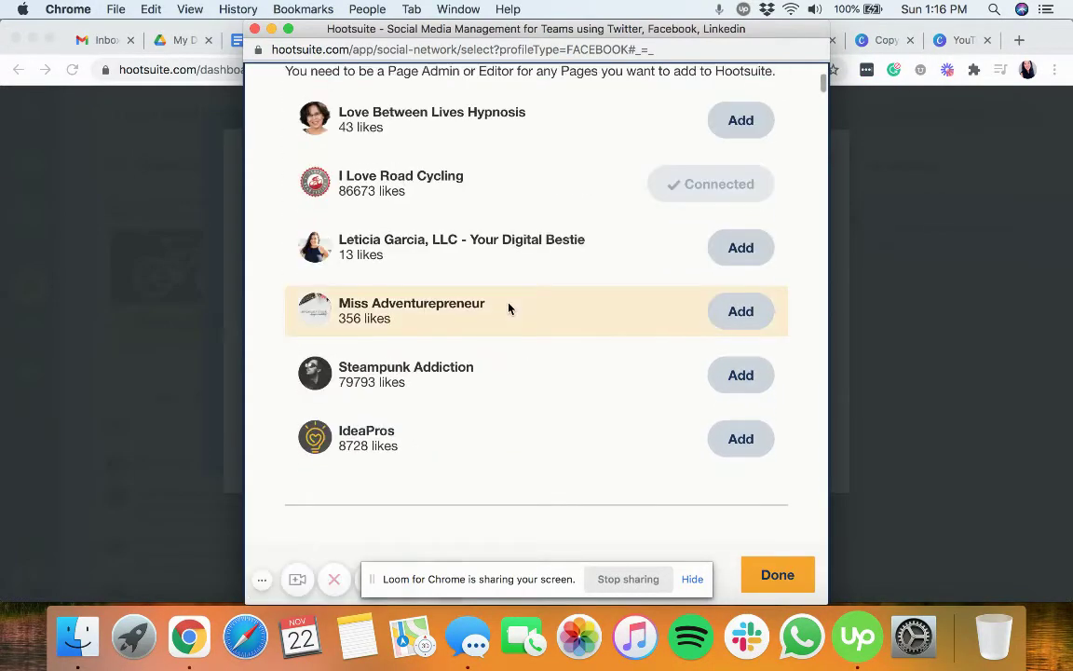
scroll(509, 308, "up", 5)
scroll(509, 308, "down", 10)
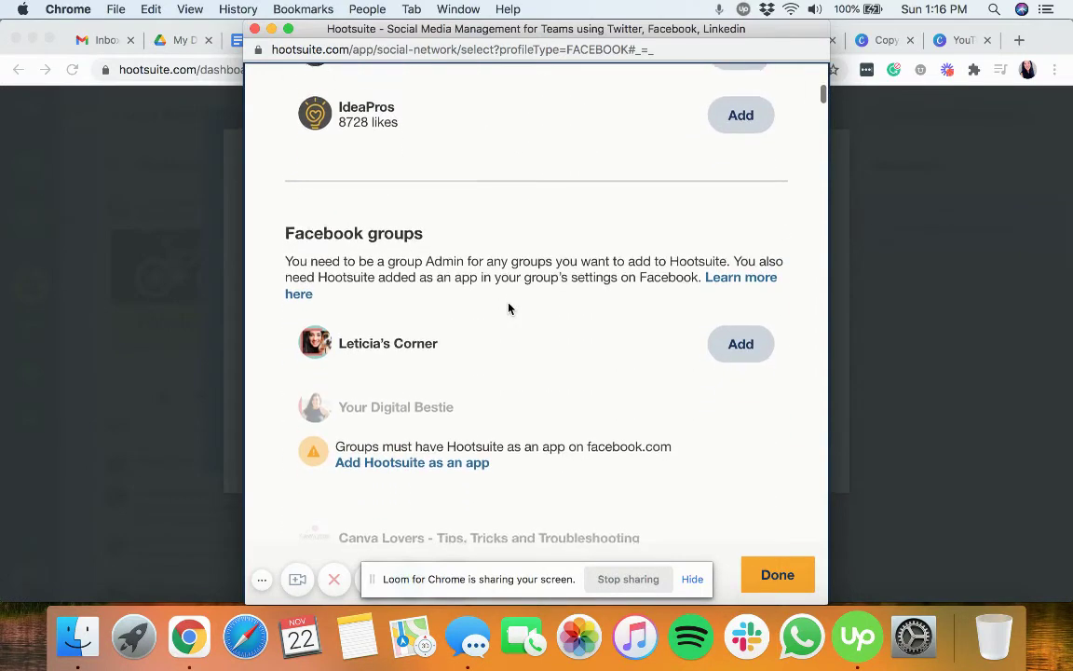
scroll(509, 307, "down", 1)
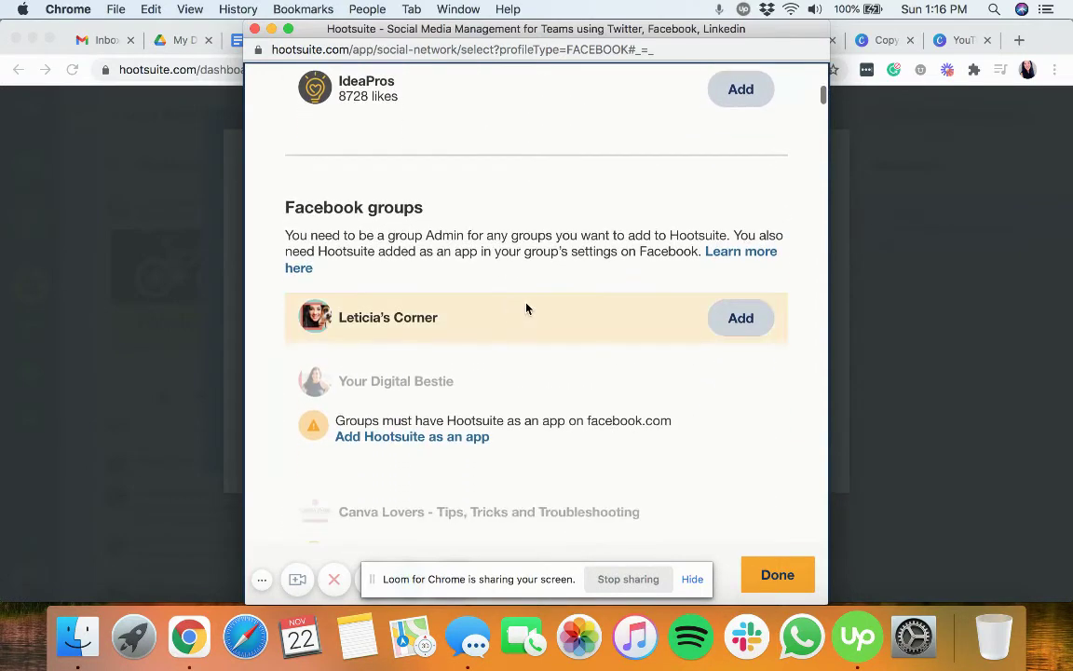
left_click(729, 314)
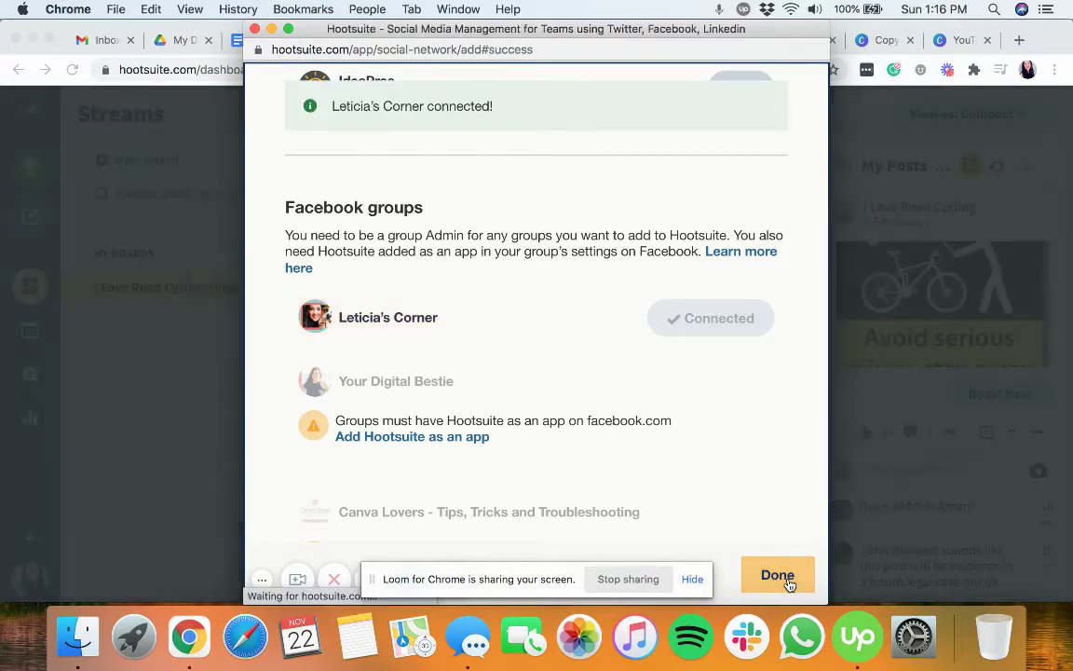
left_click(788, 581)
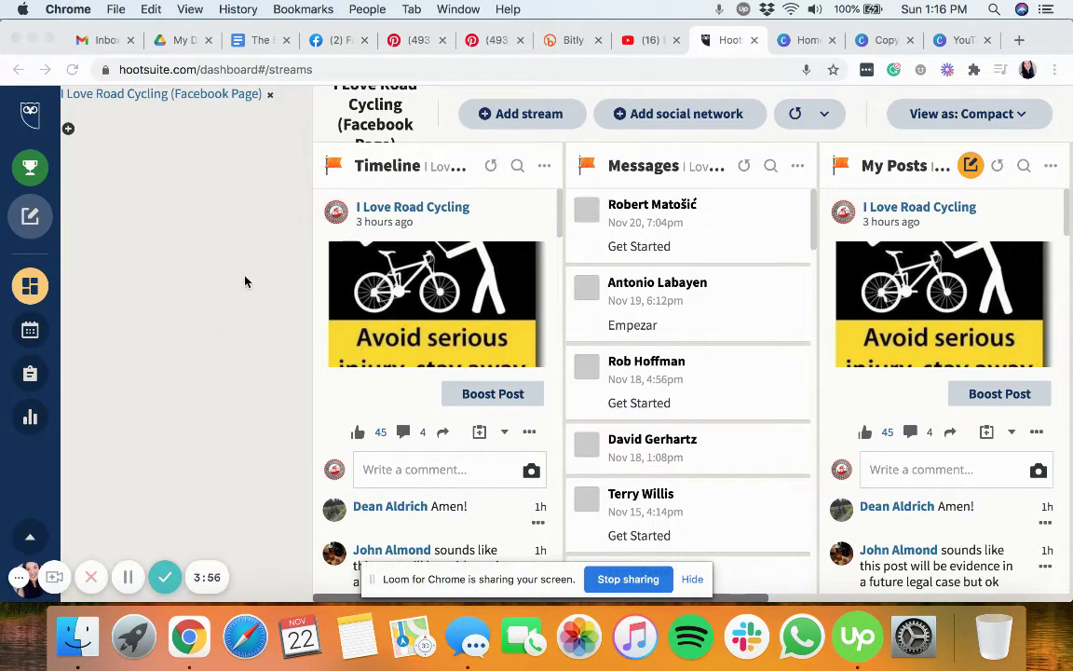
- Examine the Timeline, Messages, My Posts and Mentions streams of the I Love Road Cycling Facebook Page, including the comment field under a post
scroll(703, 265, "right", 2)
scroll(606, 268, "left", 2)
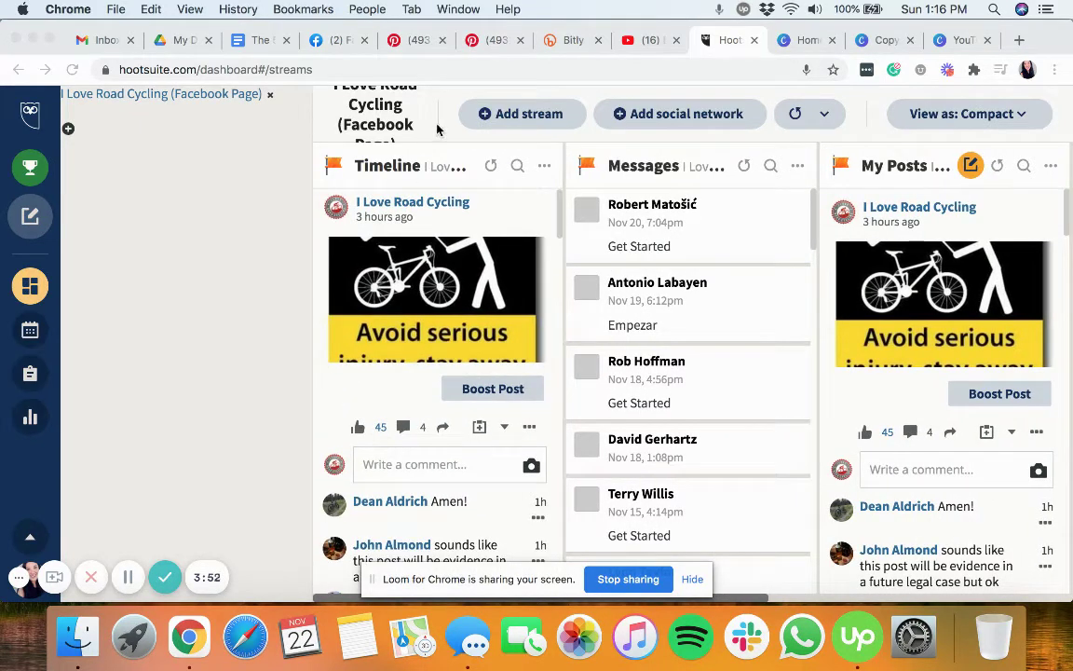
scroll(676, 300, "down", 2)
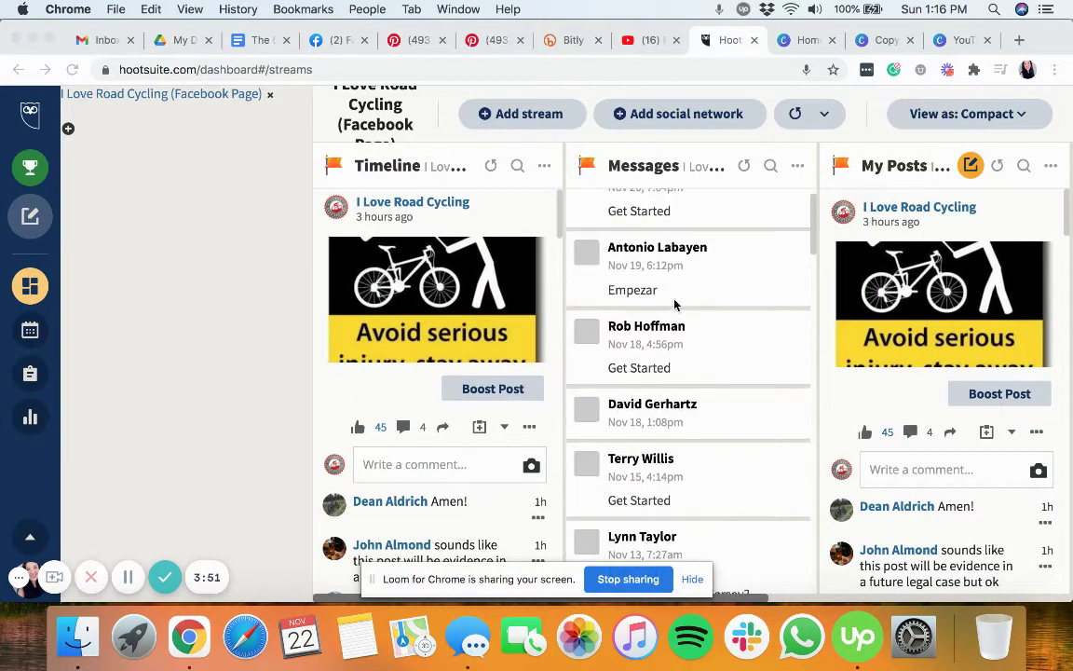
scroll(874, 317, "down", 8)
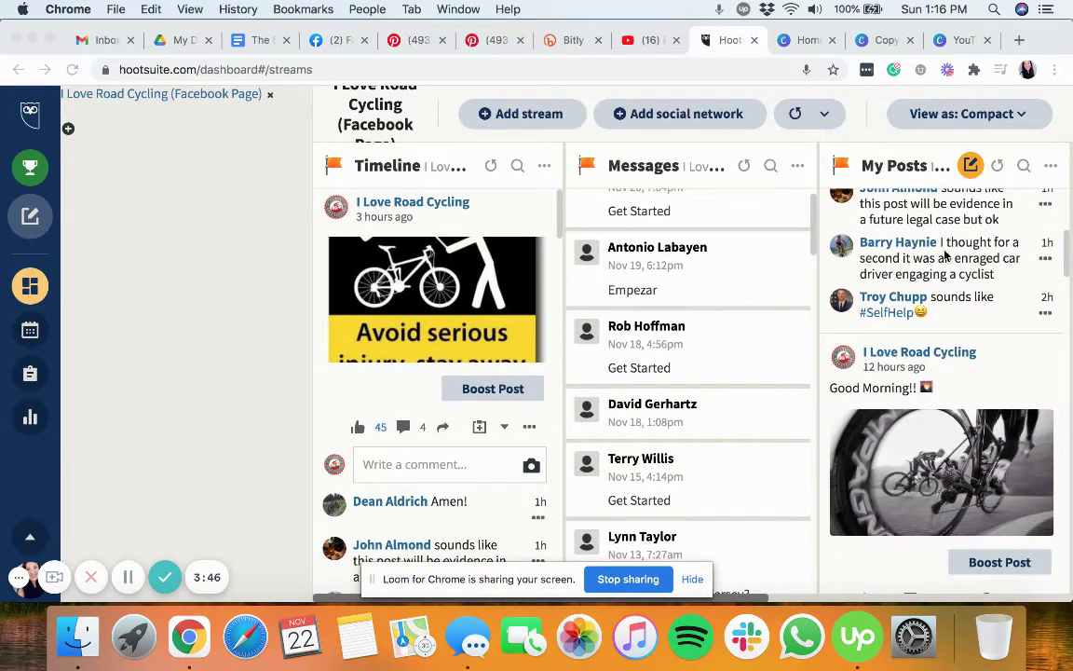
scroll(947, 259, "up", 2)
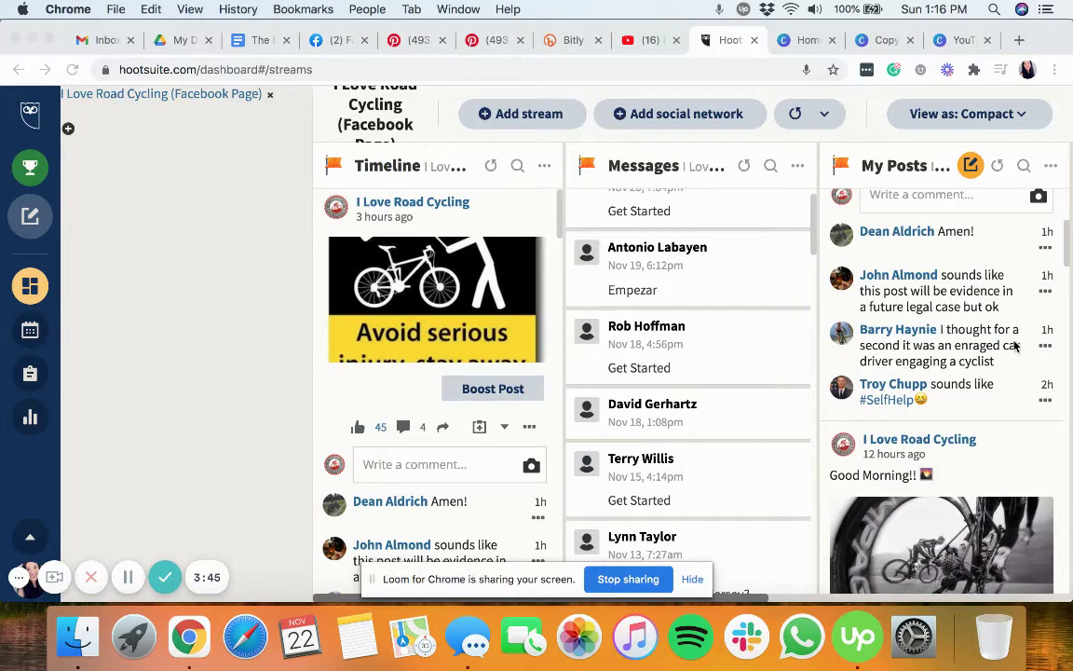
scroll(1016, 345, "up", 1)
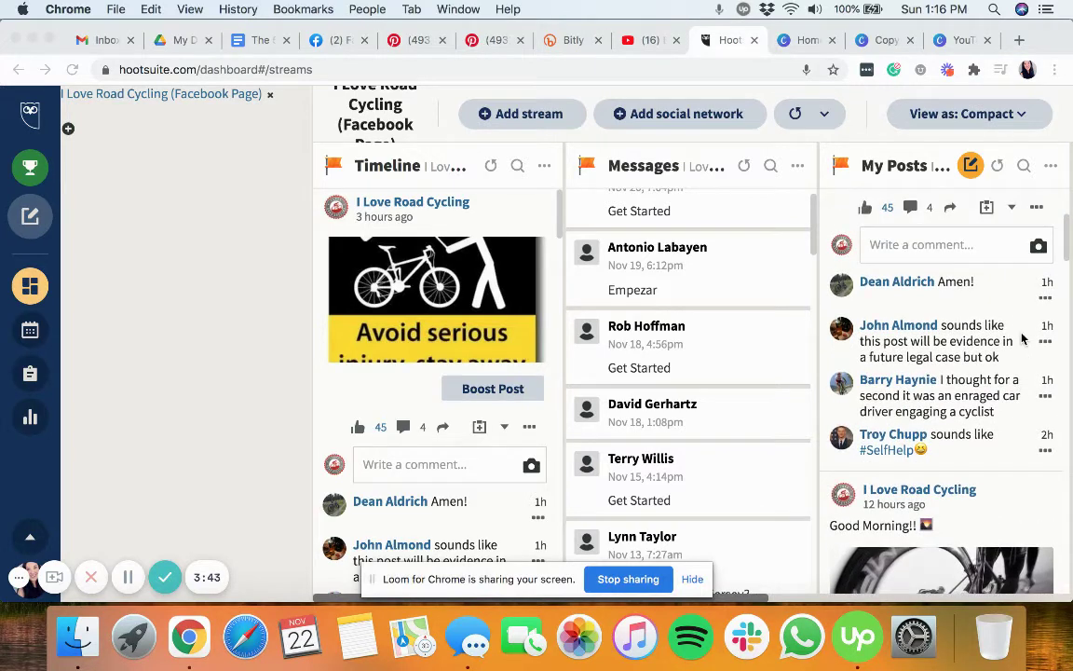
left_click(892, 239)
left_click(880, 238)
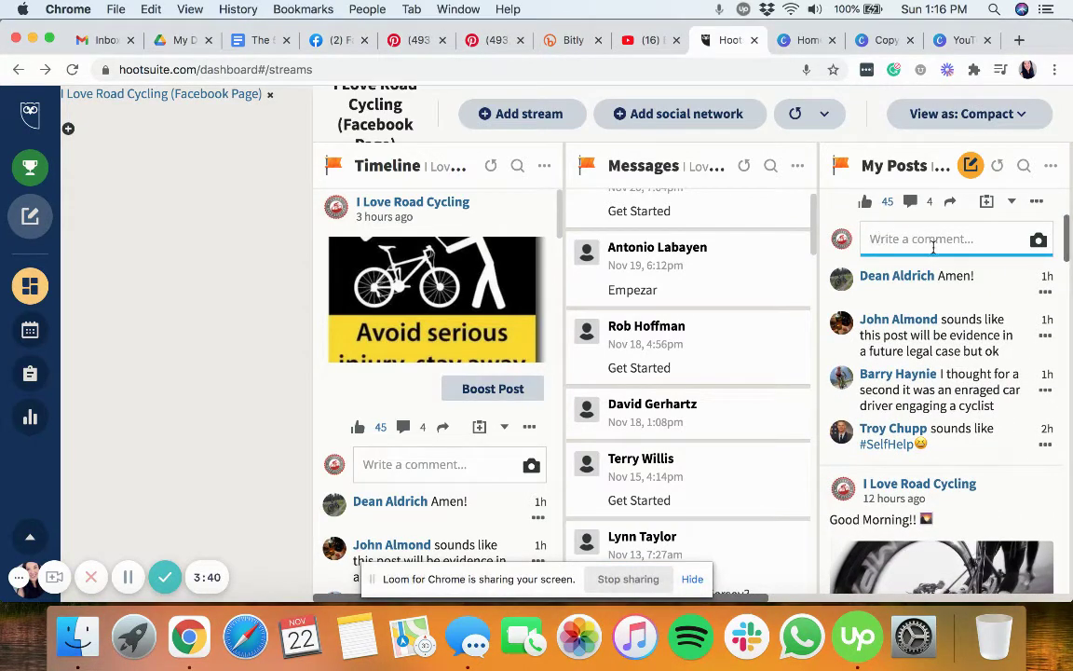
left_click(30, 217)
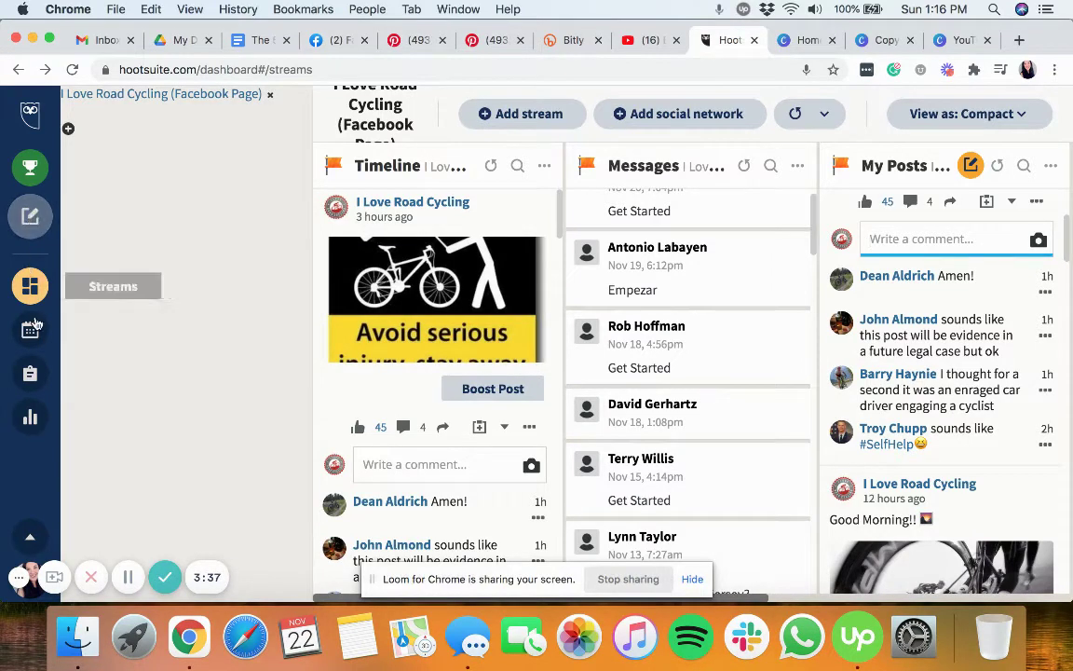
scroll(570, 291, "right", 5)
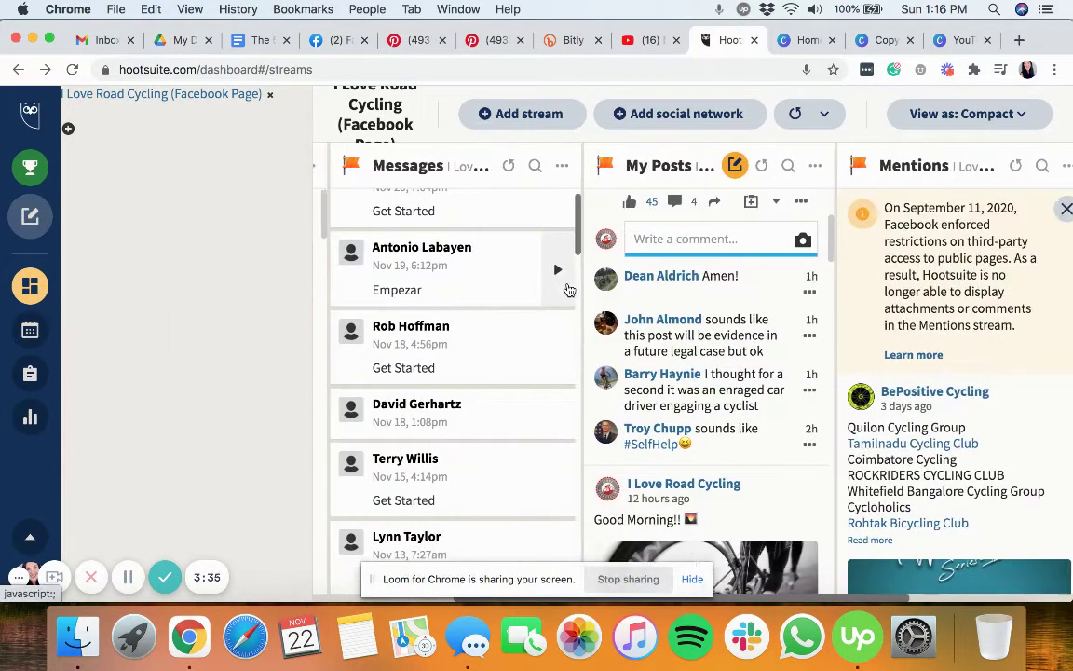
scroll(569, 290, "left", 5)
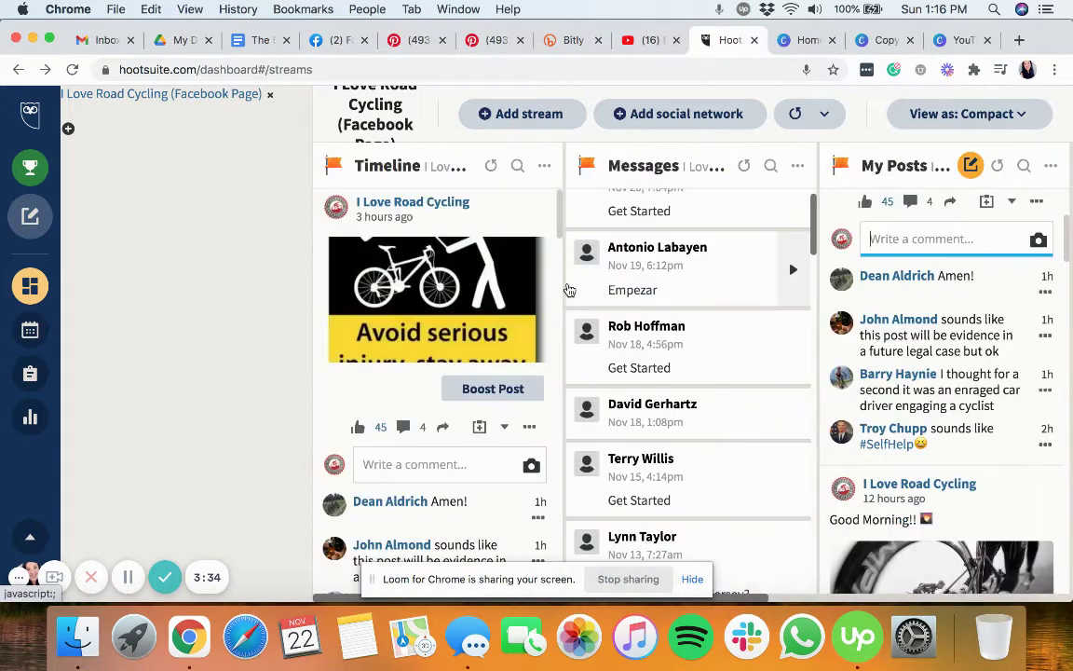
- Review the I Love Road Cycling account's posts for Nov 22 - 28, 2020 across all hours in the publishing planner
left_click(32, 334)
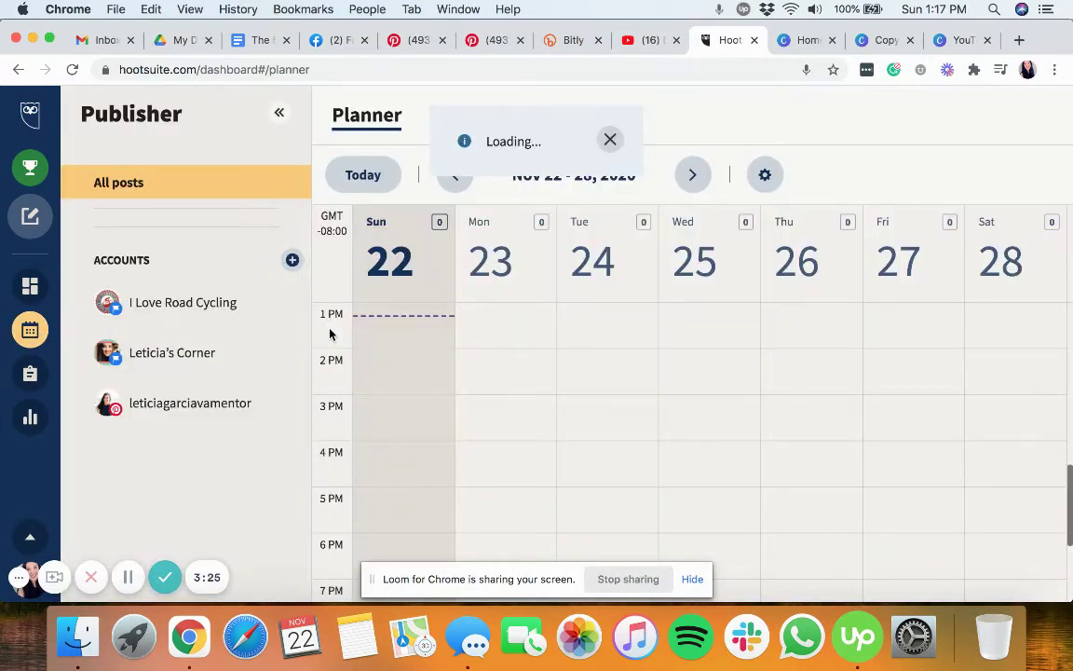
left_click(209, 307)
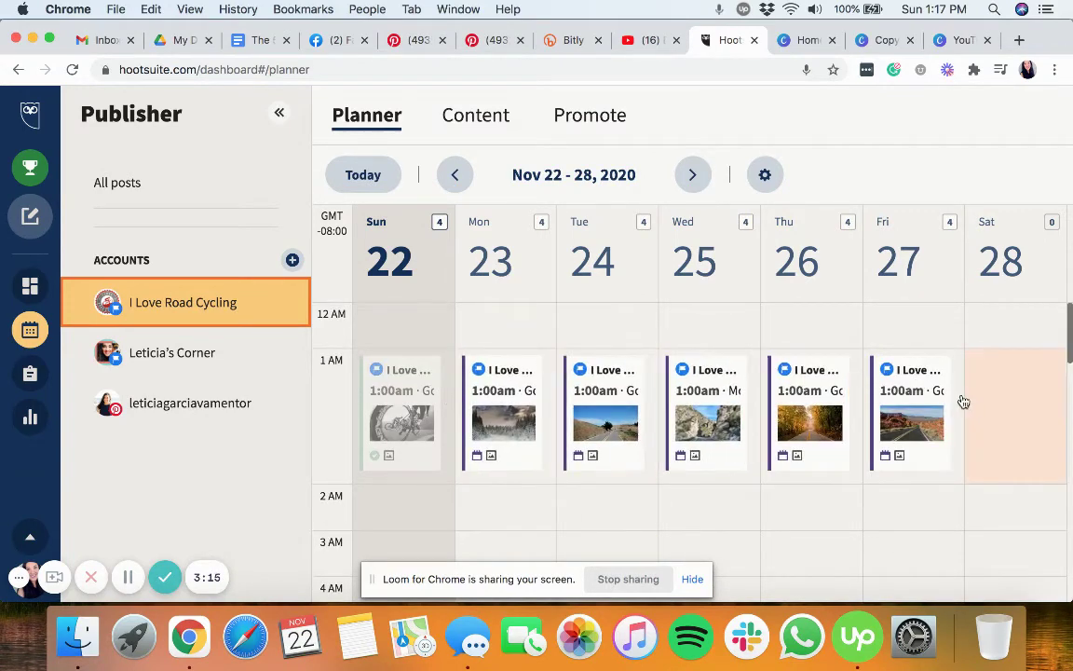
scroll(781, 429, "down", 3)
scroll(783, 429, "up", 1)
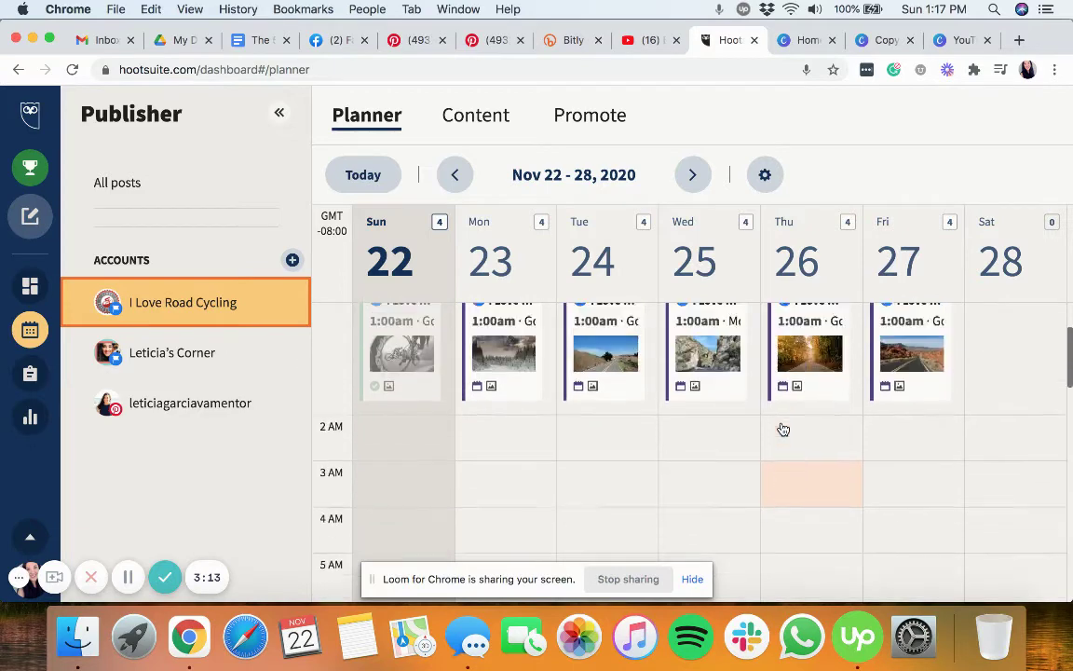
scroll(782, 429, "up", 2)
scroll(783, 429, "down", 10)
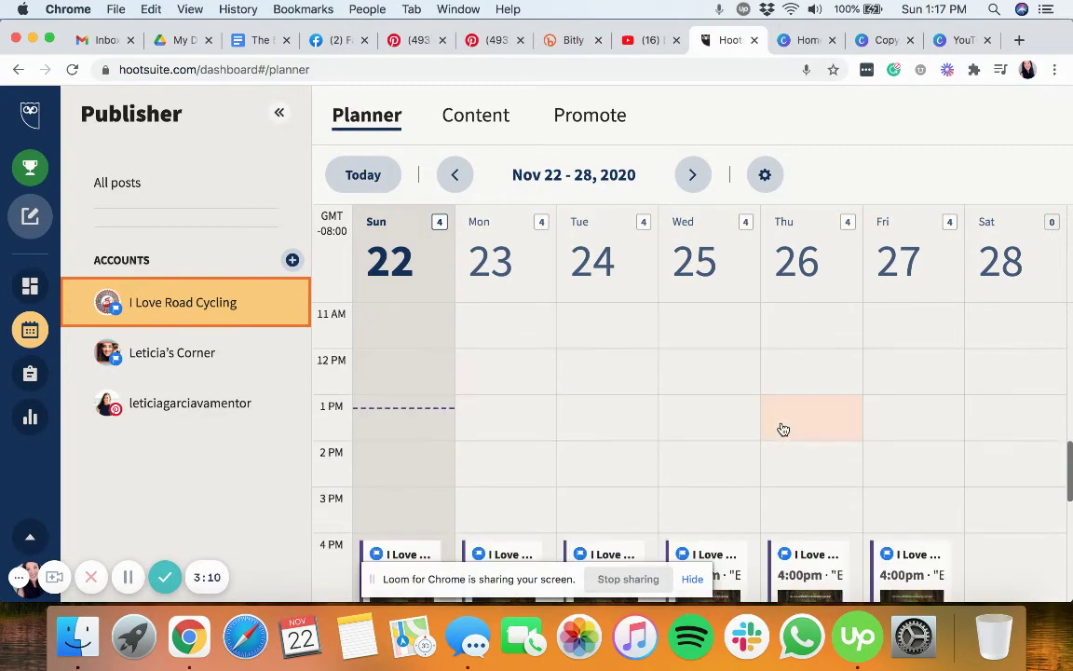
scroll(782, 429, "up", 2)
scroll(782, 430, "down", 12)
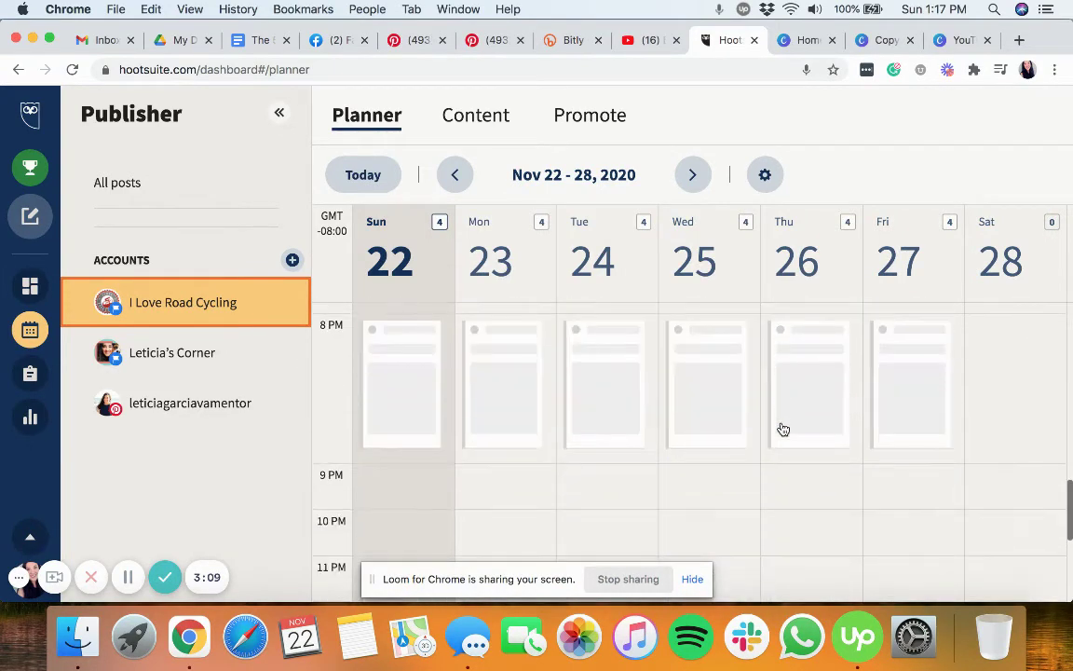
scroll(783, 430, "up", 15)
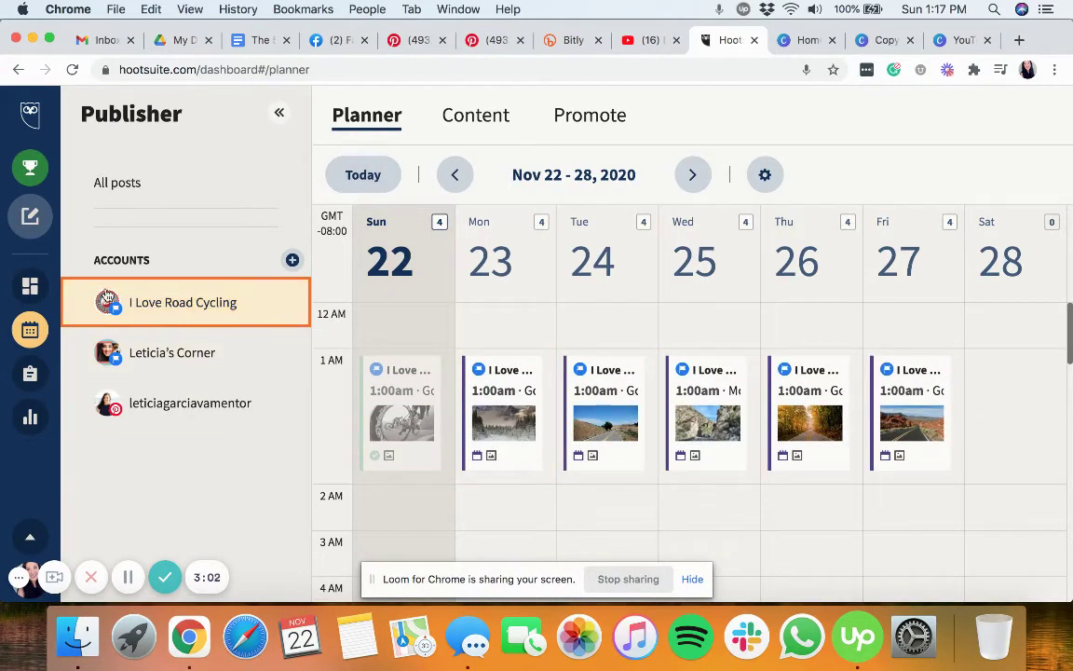
- Create a new post and select the newly connected "Corner" Facebook group as its destination
left_click(31, 218)
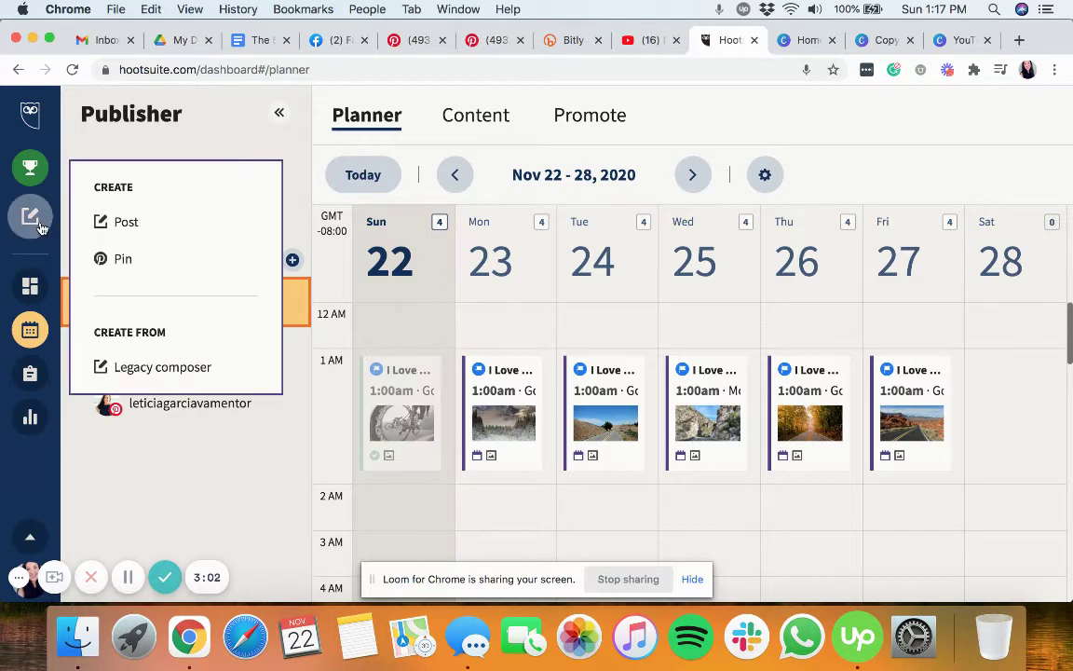
left_click(153, 231)
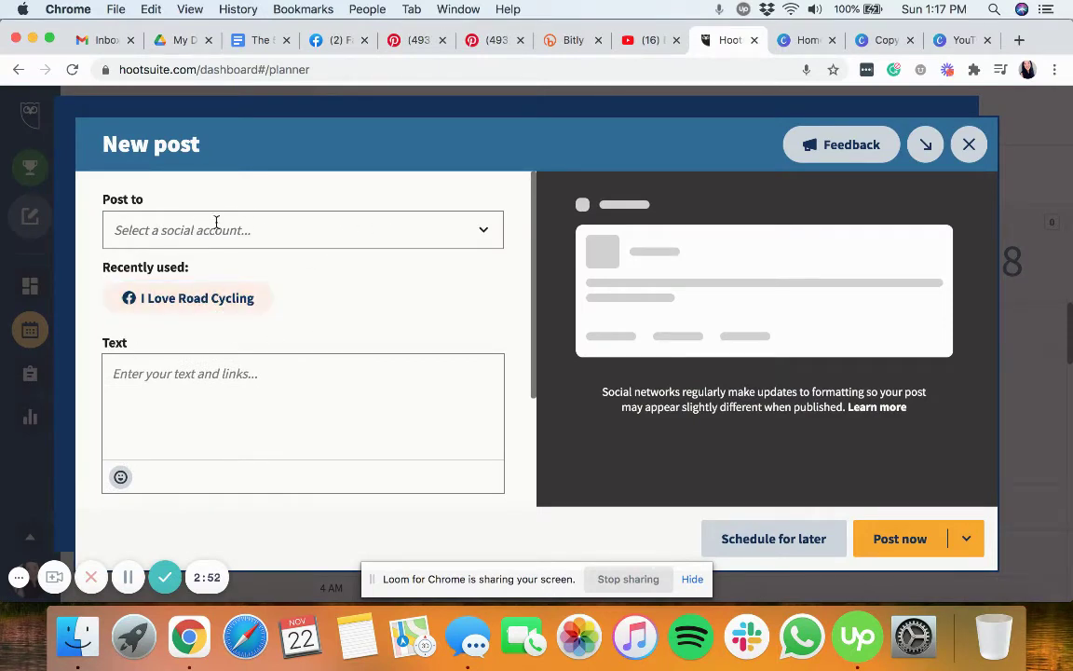
left_click(273, 230)
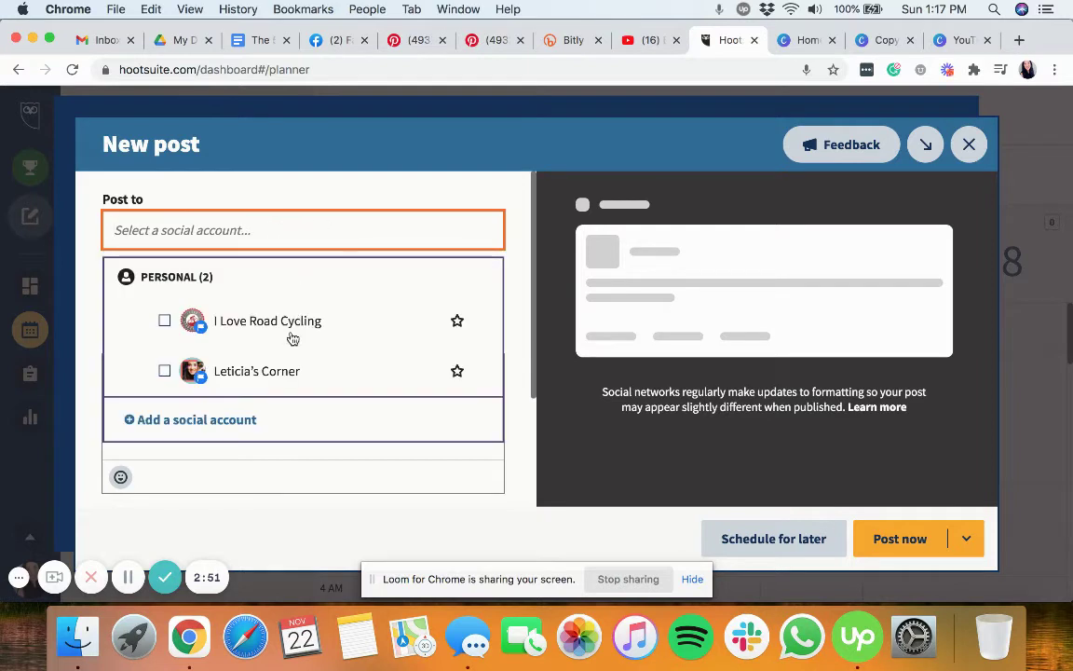
scroll(289, 350, "down", 1)
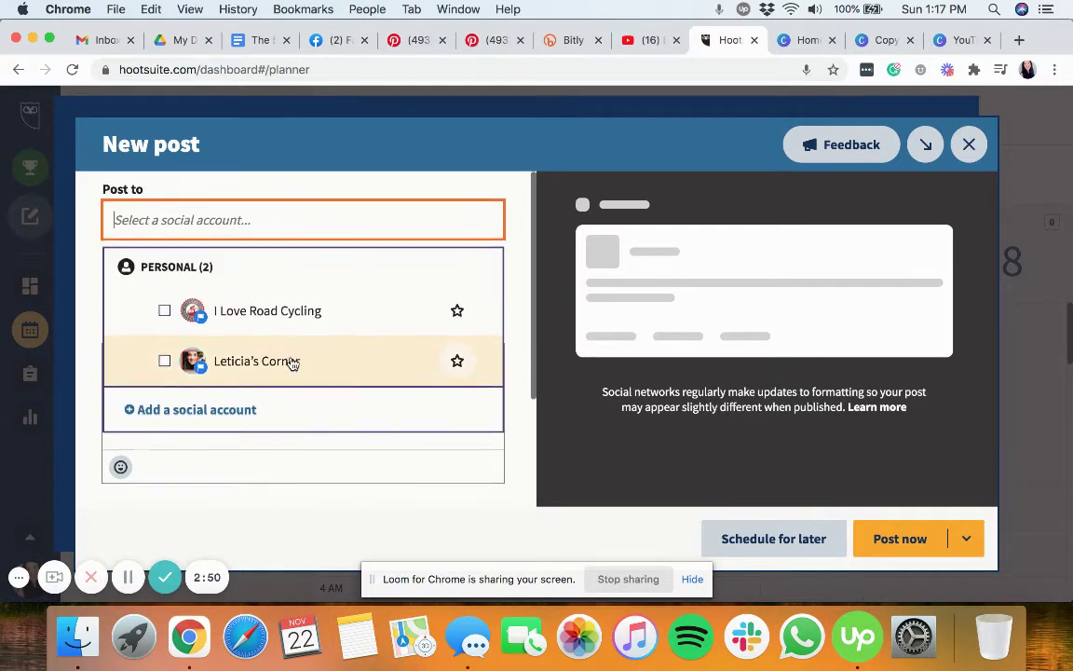
left_click(164, 354)
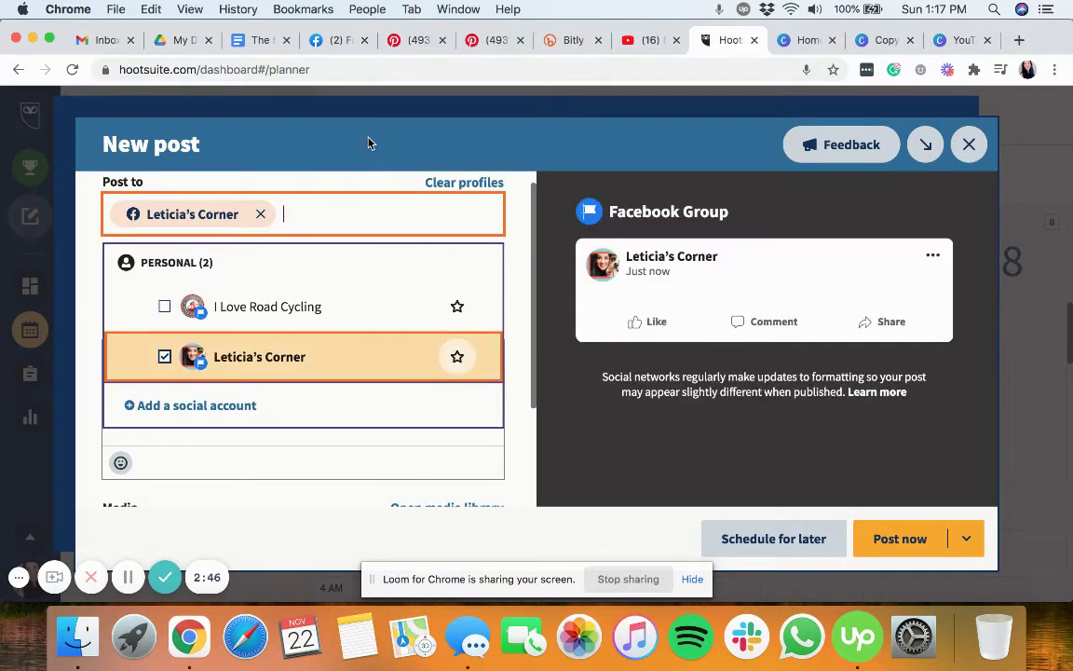
left_click(368, 142)
- Upload the image unnamed.png from the Downloads folder as the new post's media
scroll(284, 392, "down", 1)
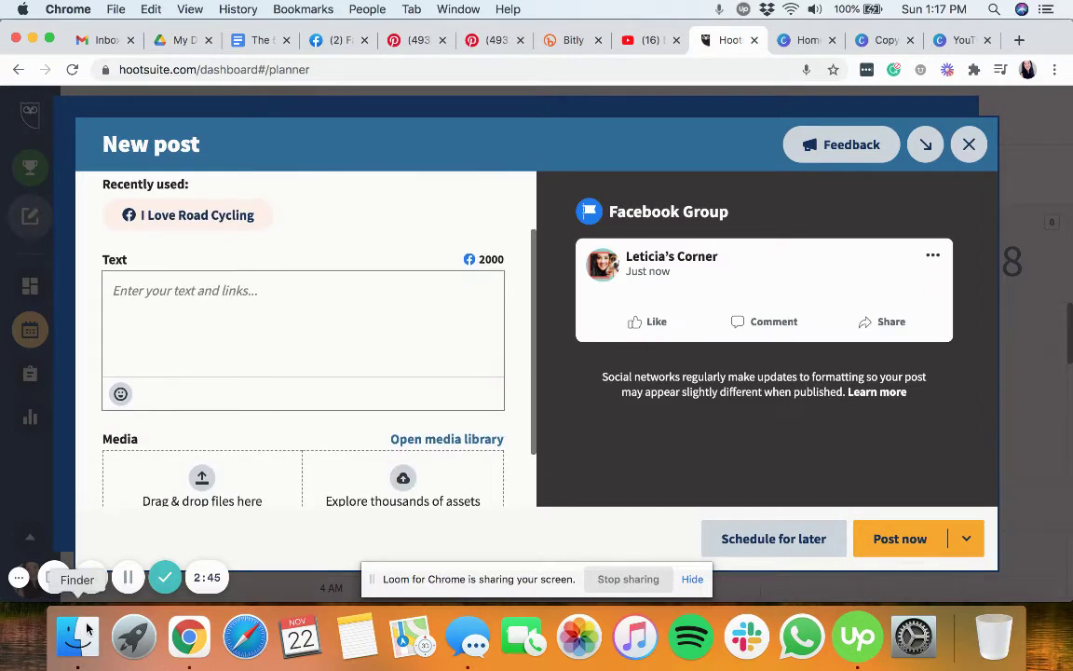
scroll(177, 469, "down", 1)
scroll(177, 468, "down", 1)
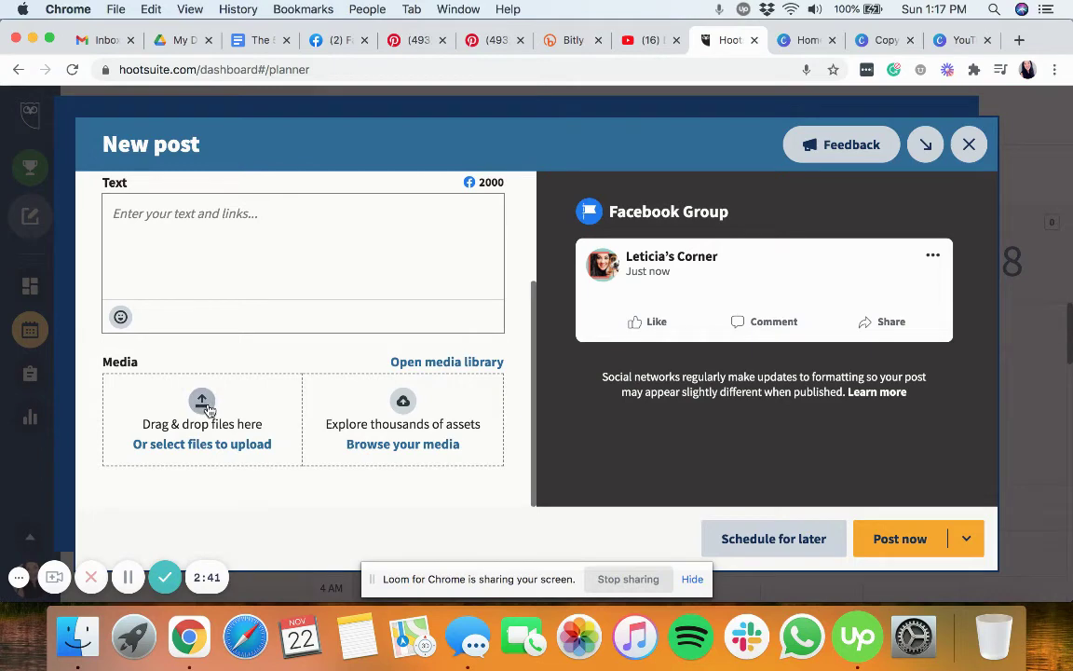
left_click(207, 410)
left_click(290, 232)
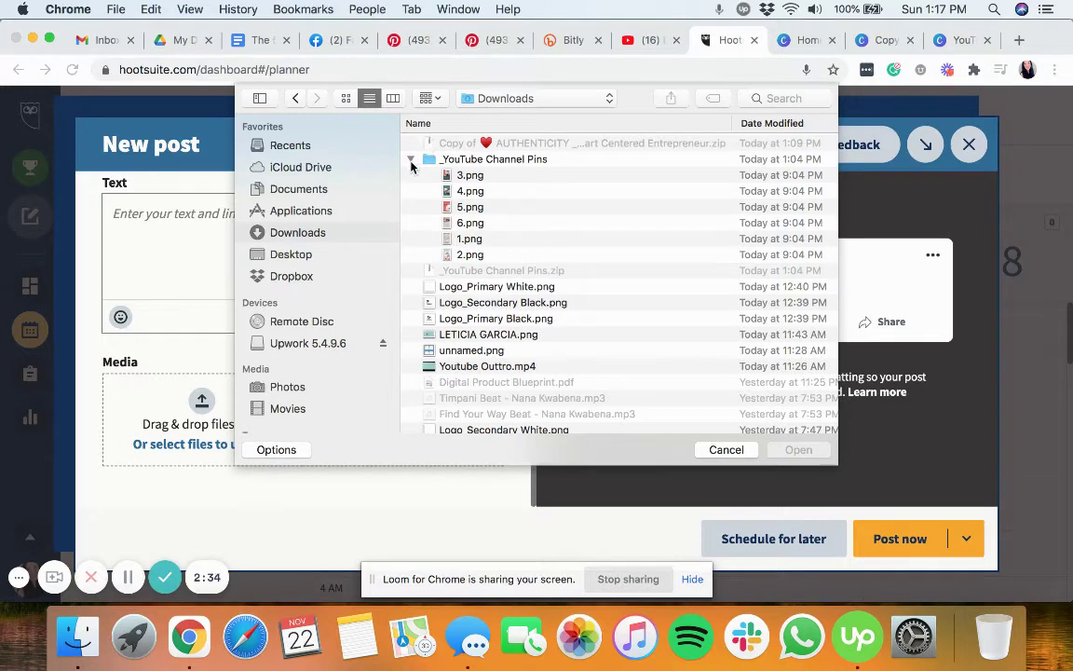
left_click(411, 161)
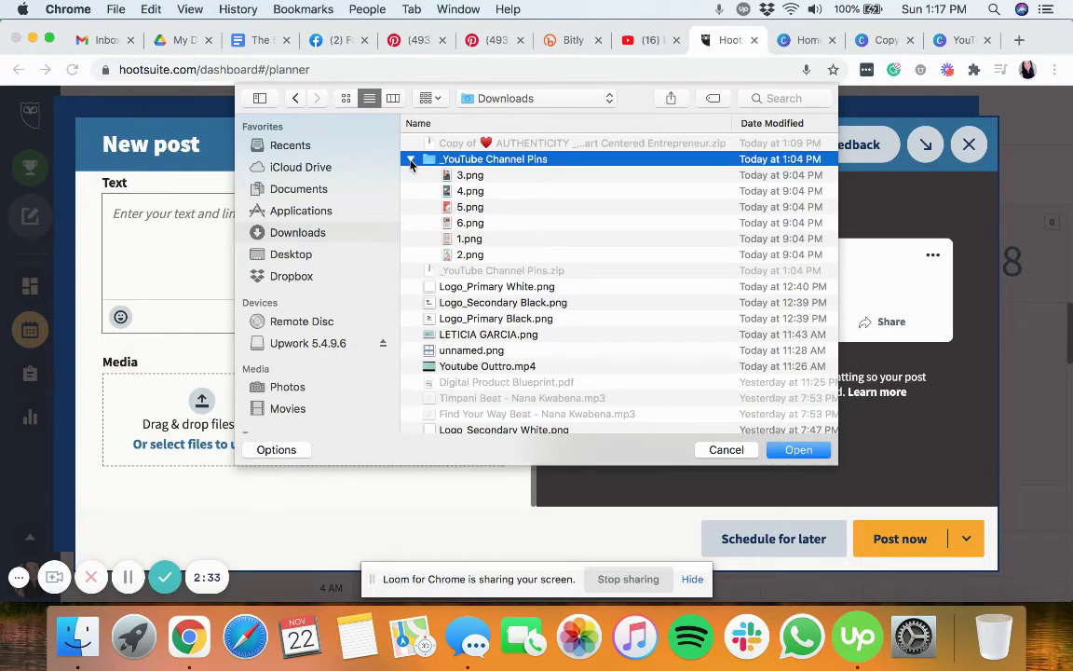
double_click(478, 256)
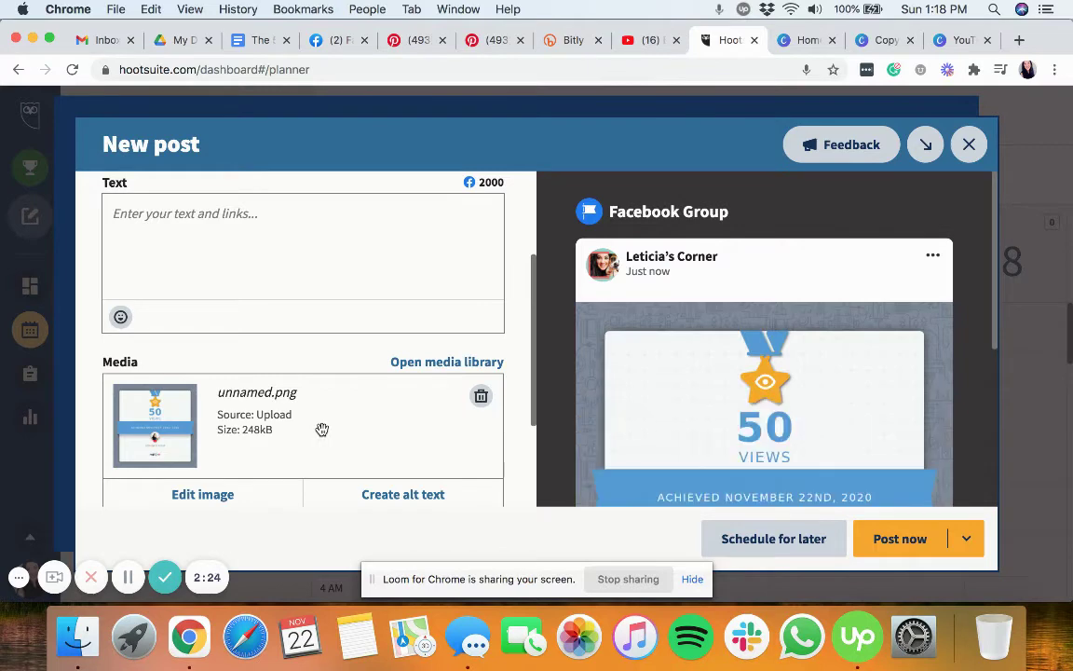
- Write the post's opening sentence: "Thank you everyone who has supported my YT channel."
left_click(232, 211)
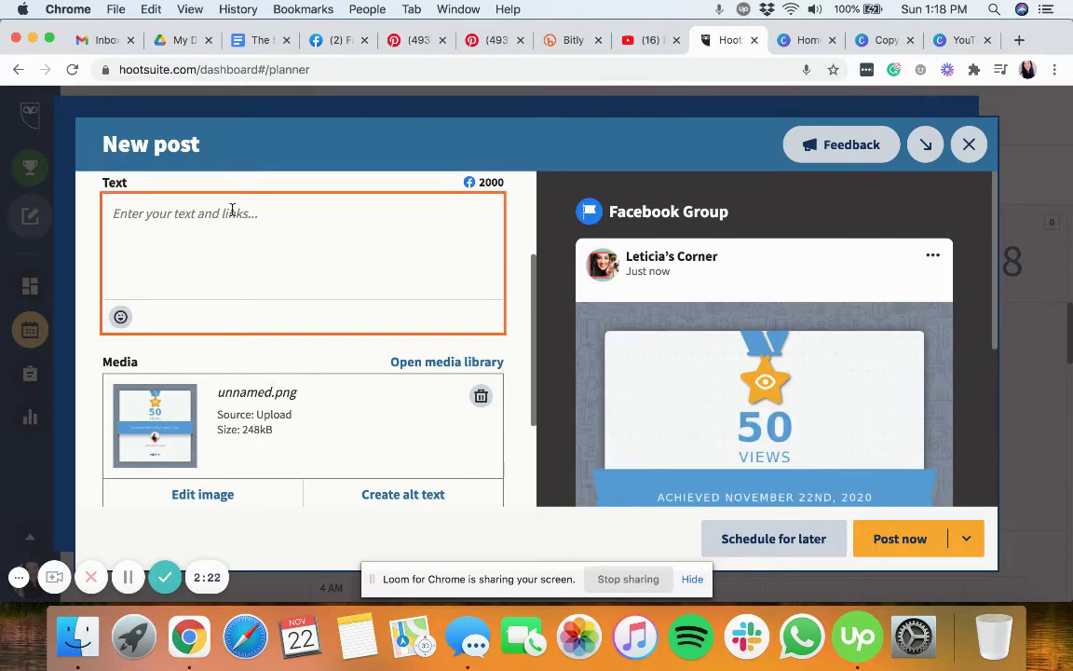
type("L")
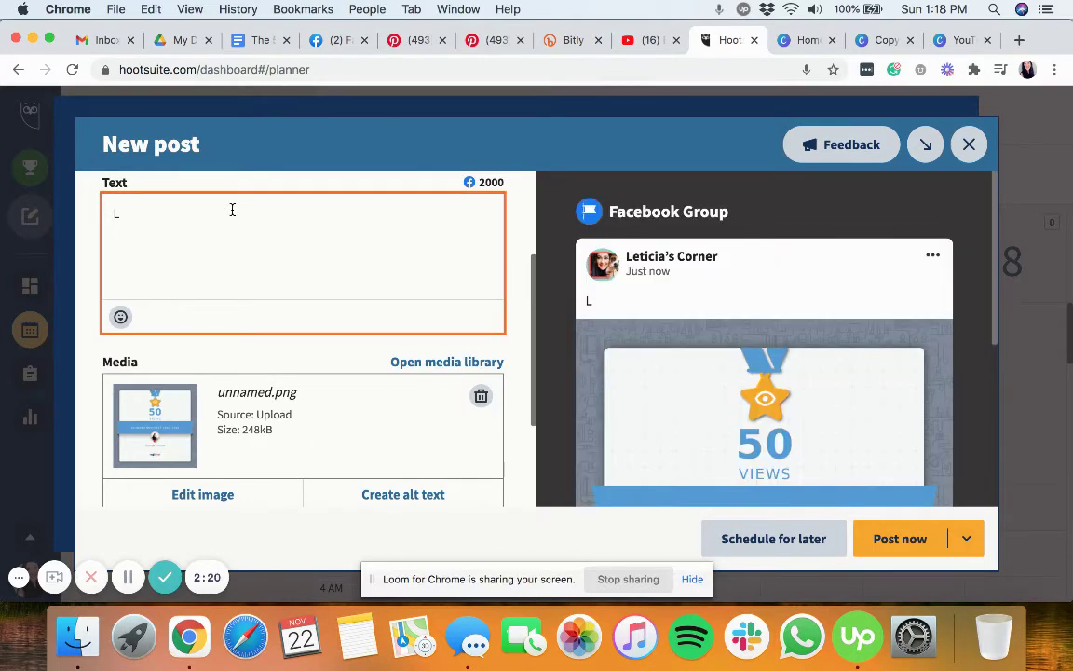
key("BackSpace")
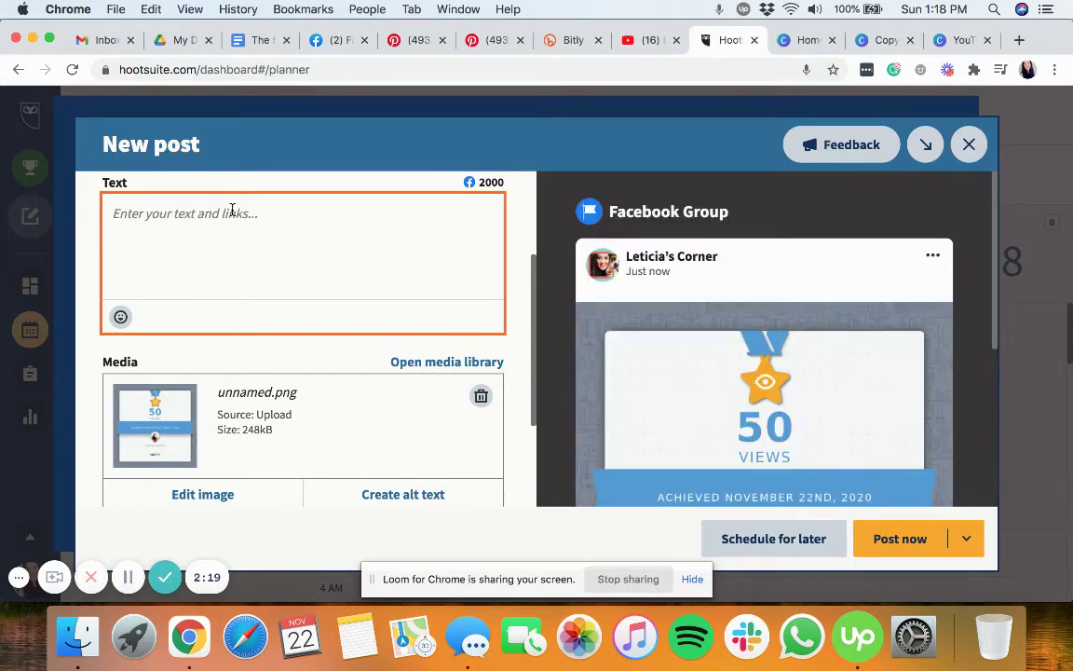
type("Thank you everyone")
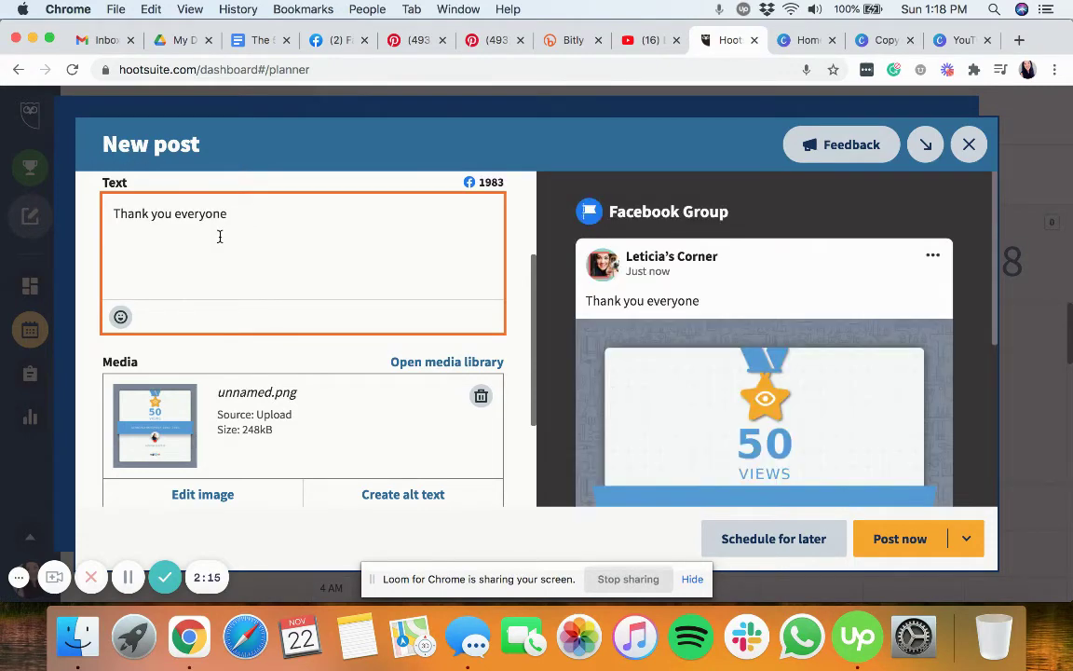
type("who has support")
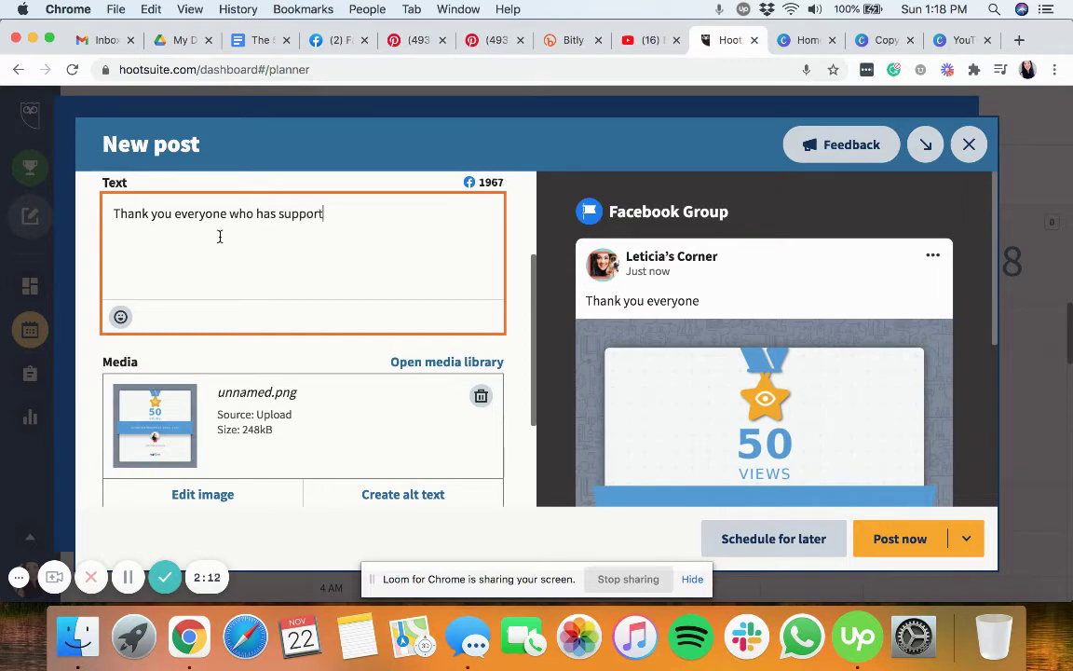
type("ed my YT channe")
key("BackSpace")
type("nel. ")
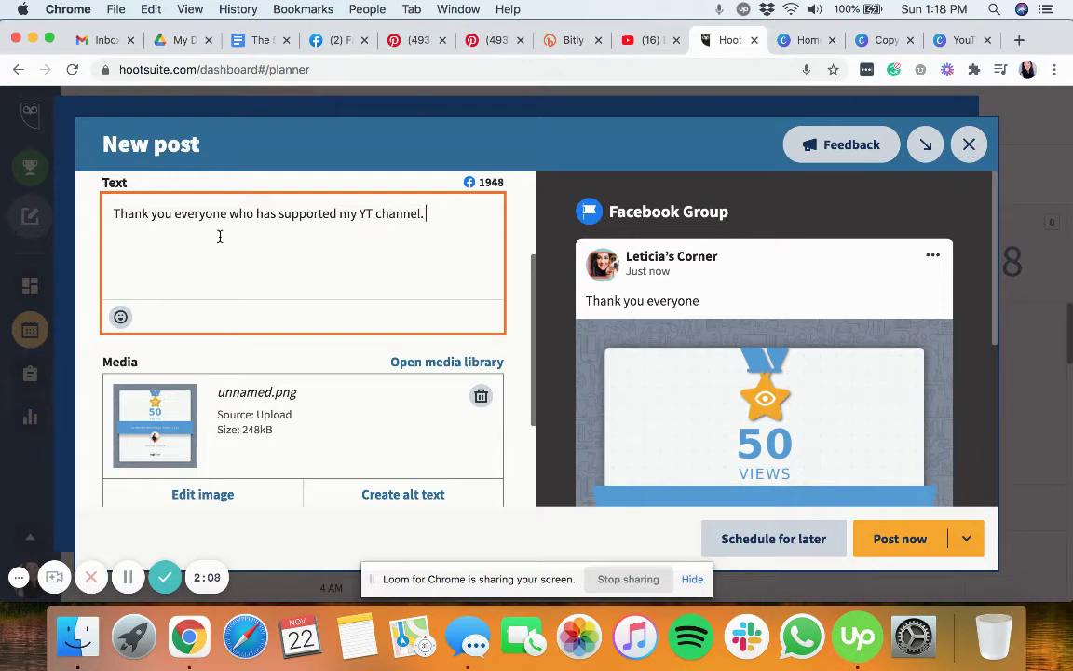
- Continue the post text with the sentence "It means the world to me!"
type("It means the owrld to me")
key("BackSpace")
key("BackSpace")
key("BackSpace")
key("BackSpace")
key("BackSpace")
key("BackSpace")
key("BackSpace")
key("BackSpace")
key("BackSpace")
key("BackSpace")
key("BackSpace")
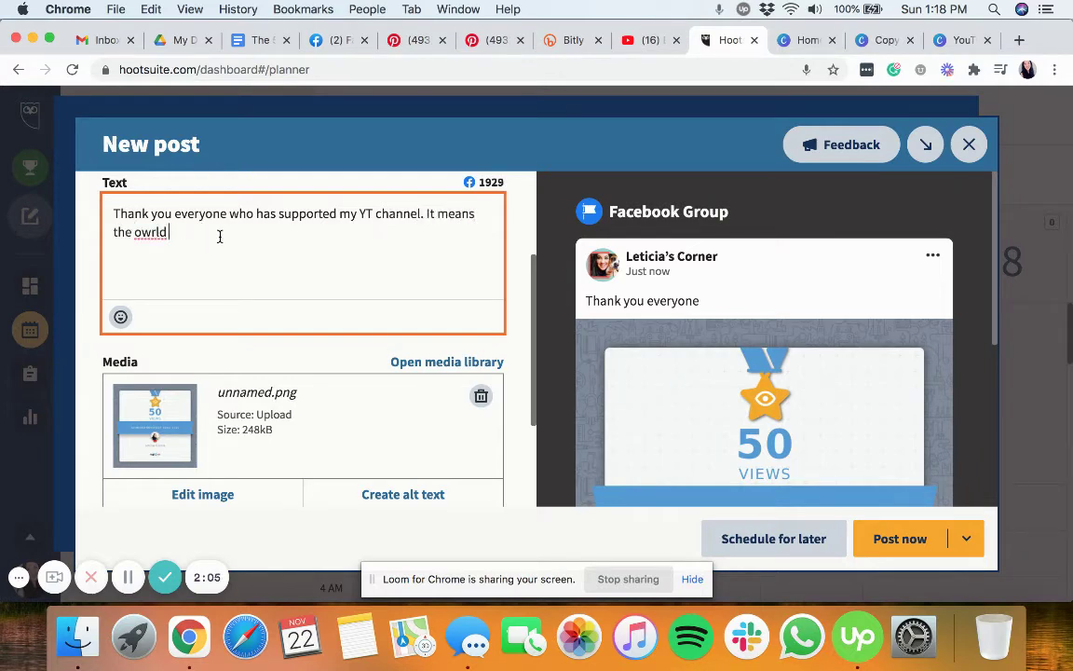
type("world to me!")
- Add a separate paragraph reading "Don't forget to subscribe:" below the thank-you text, leaving a blank line between them
key("Return")
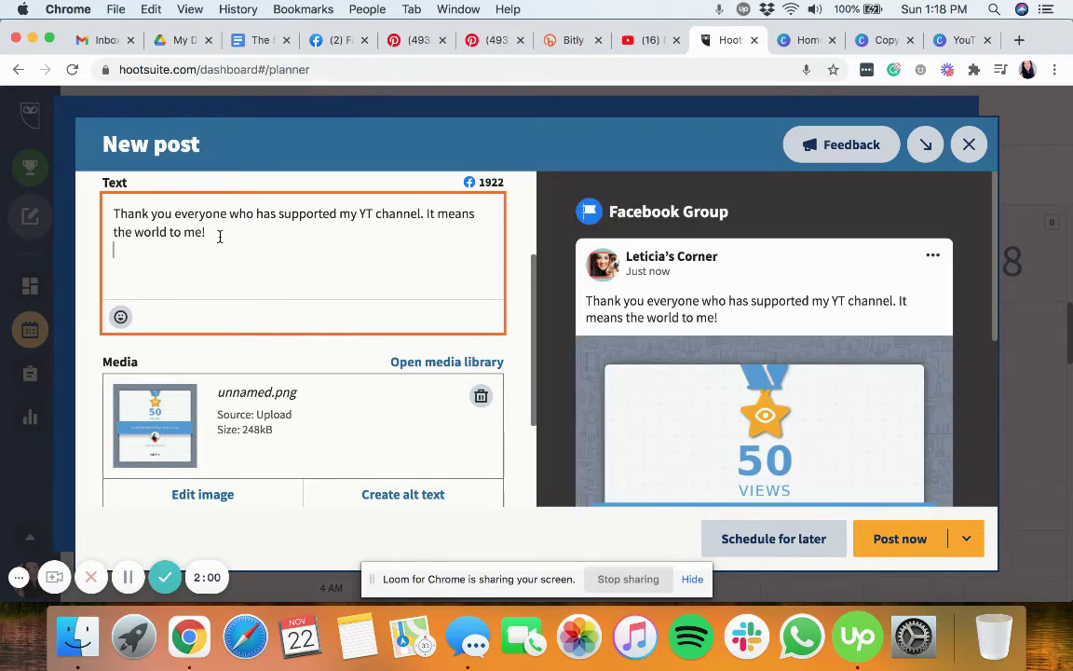
type("Don't forget to subs")
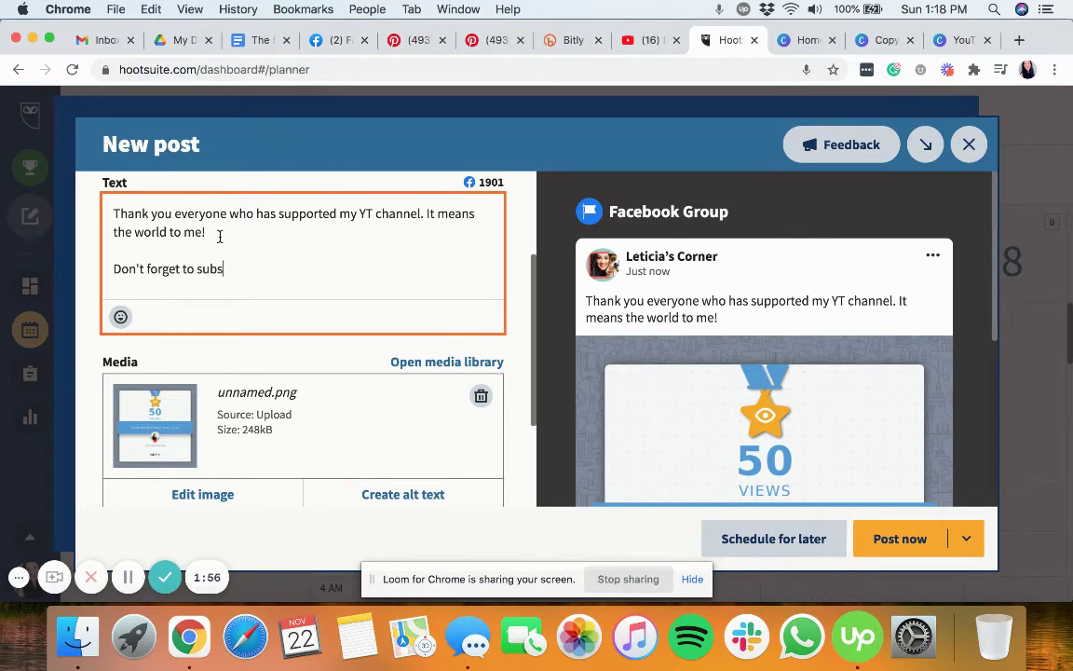
type("cibe:")
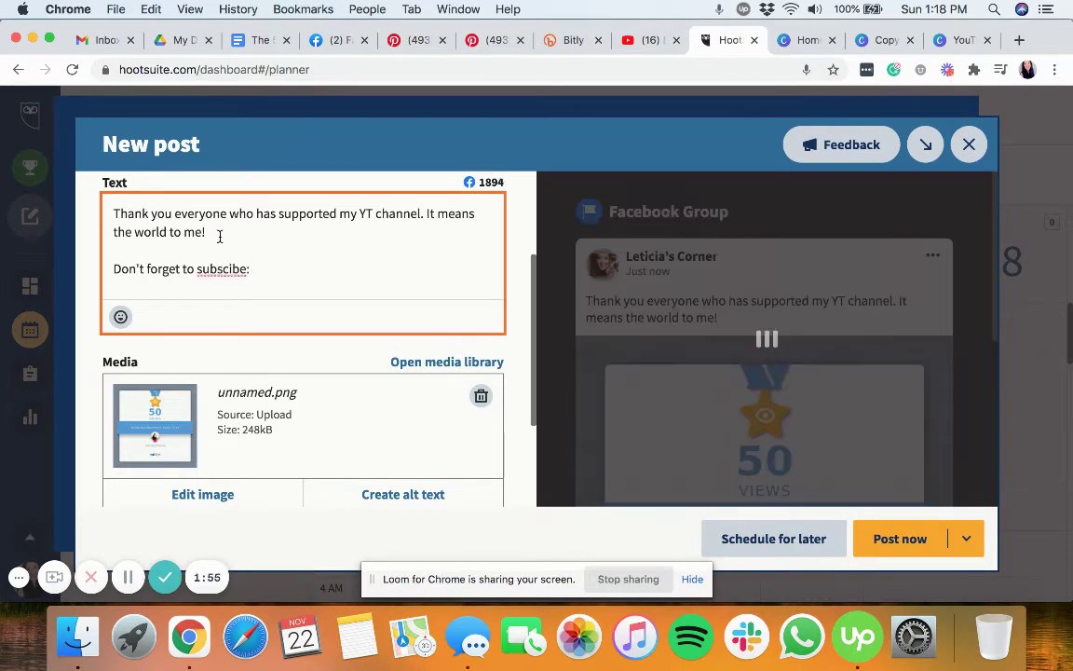
left_click(225, 268)
type("r")
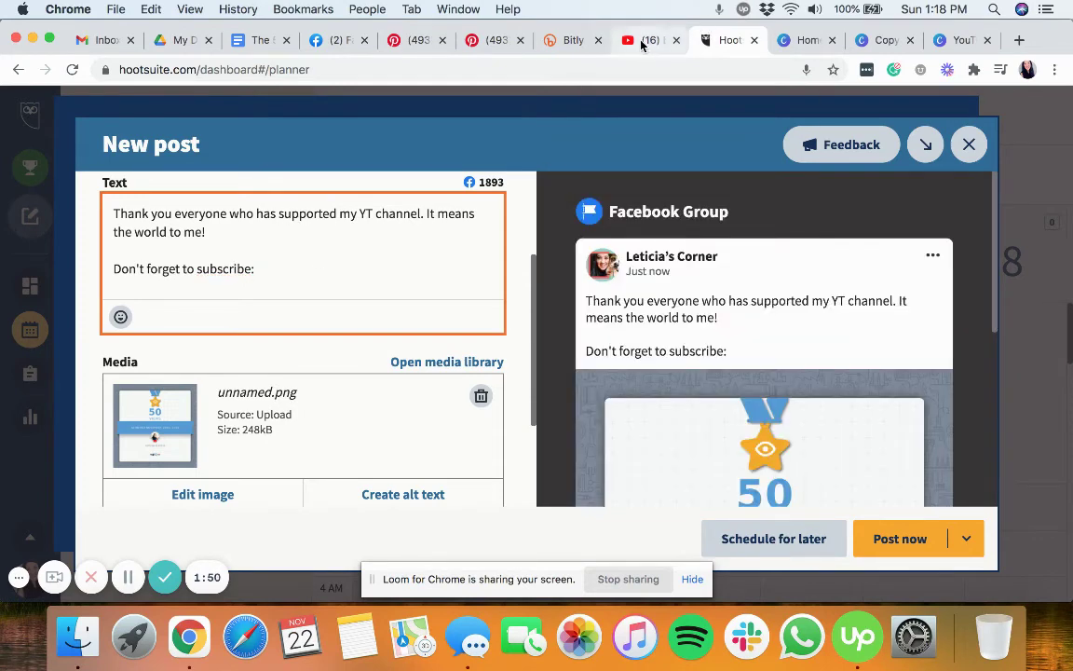
left_click(560, 47)
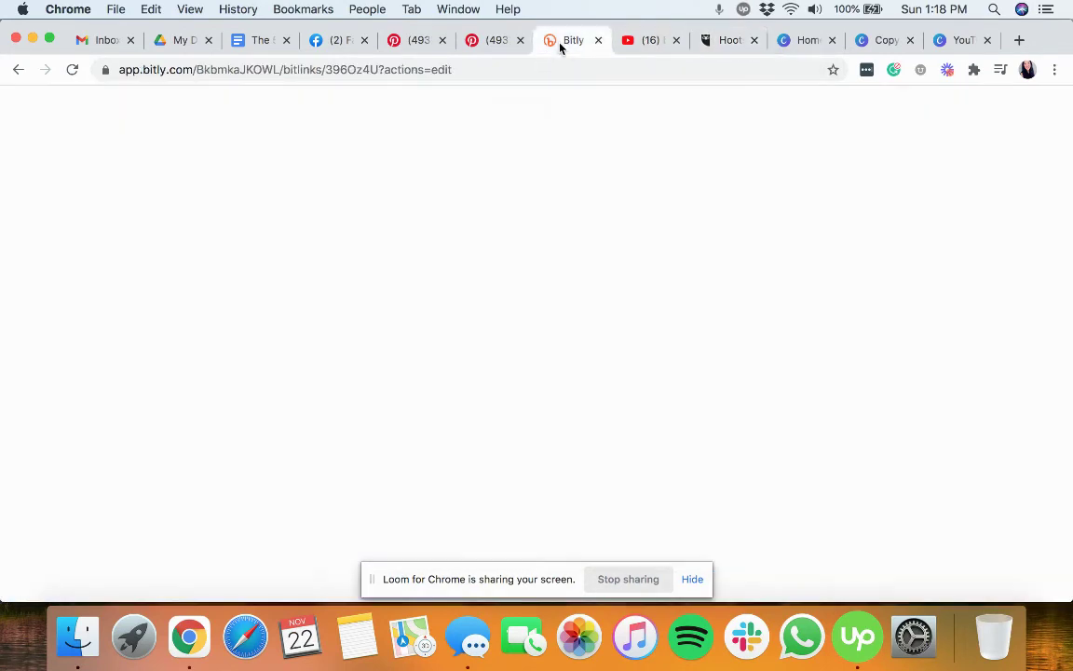
left_click(978, 171)
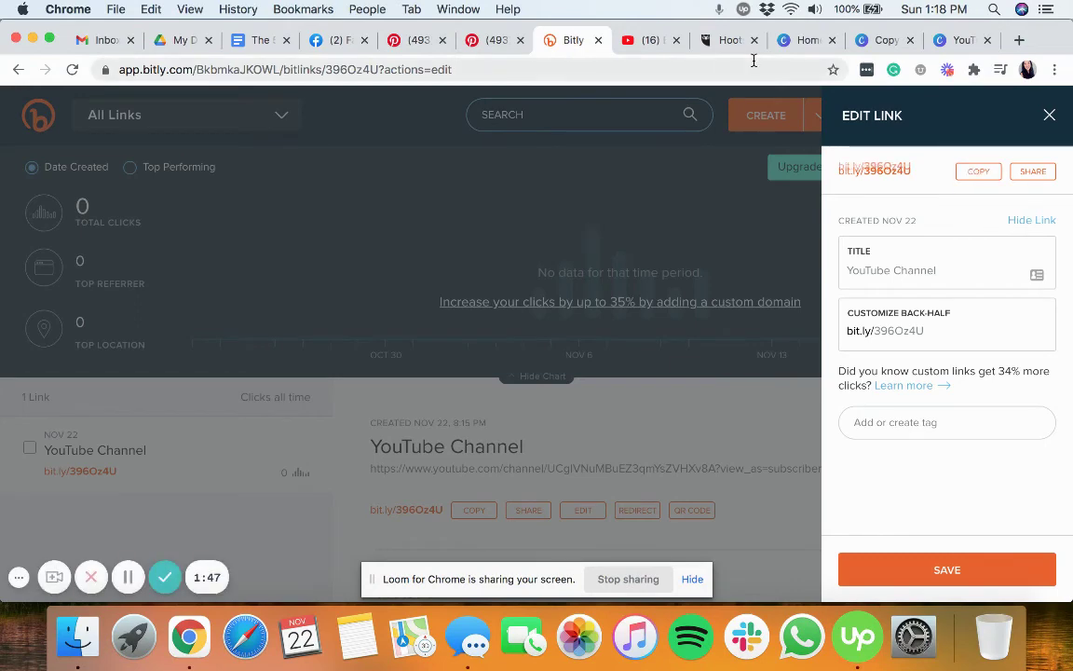
left_click(728, 40)
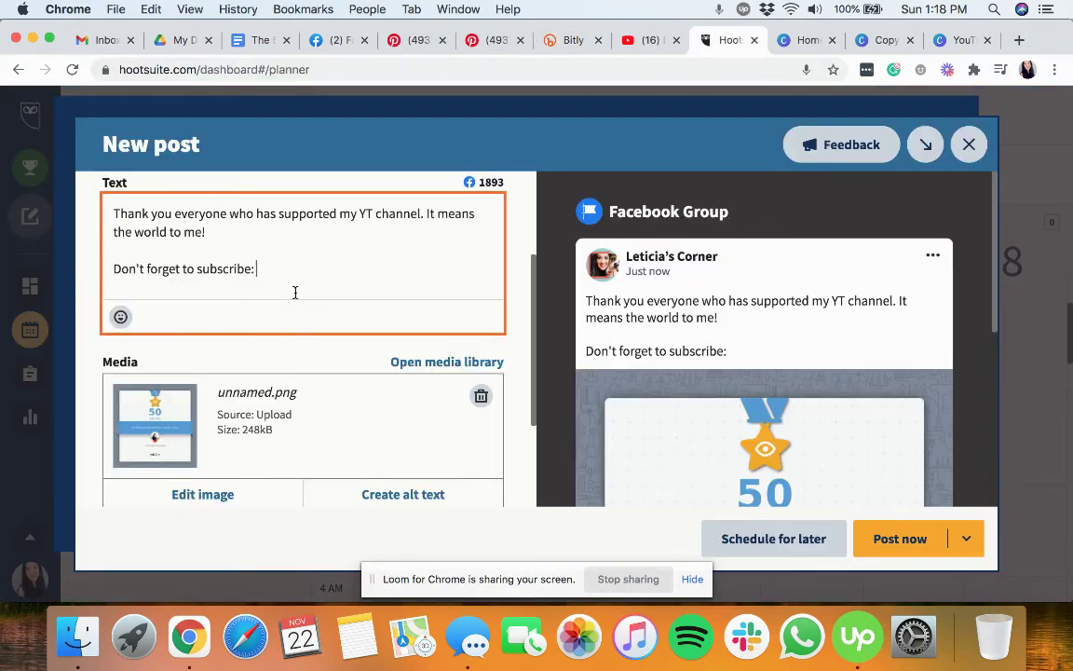
type("https://bit.ly/396Oz4U")
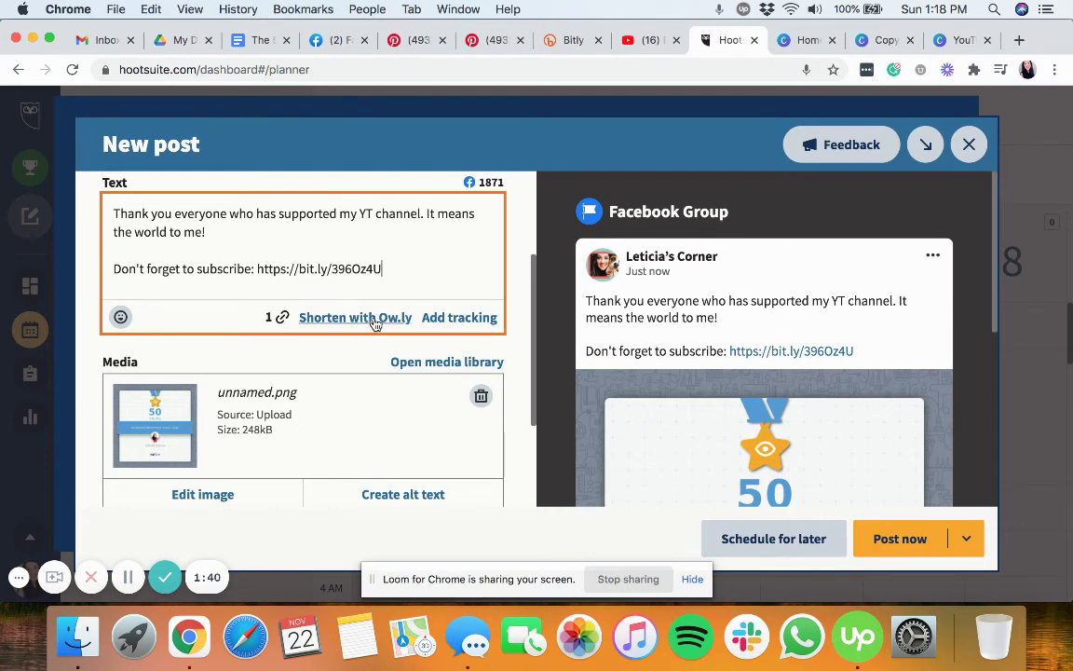
- Schedule the group post for Mon, Nov 23 at 1:25PM
scroll(407, 281, "down", 3)
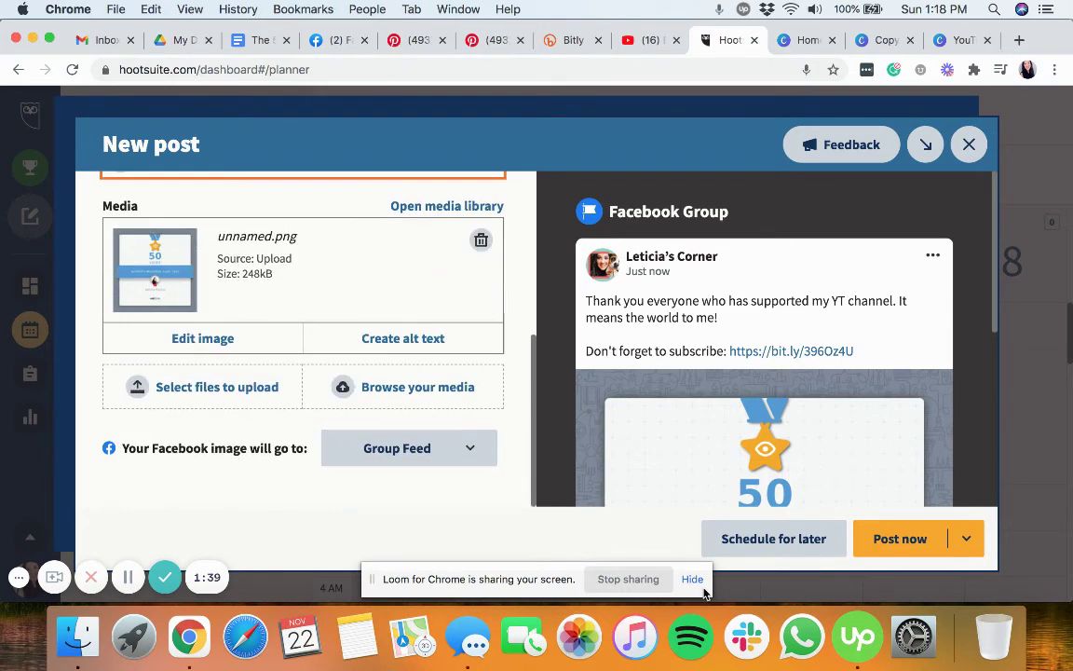
left_click(786, 539)
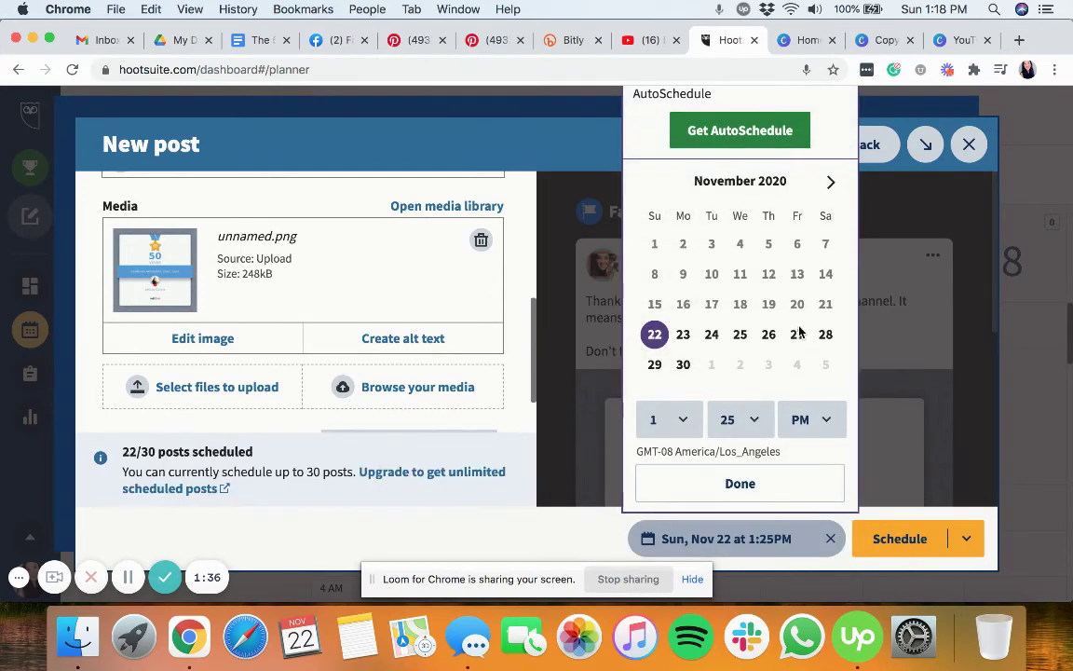
left_click(683, 336)
left_click(717, 484)
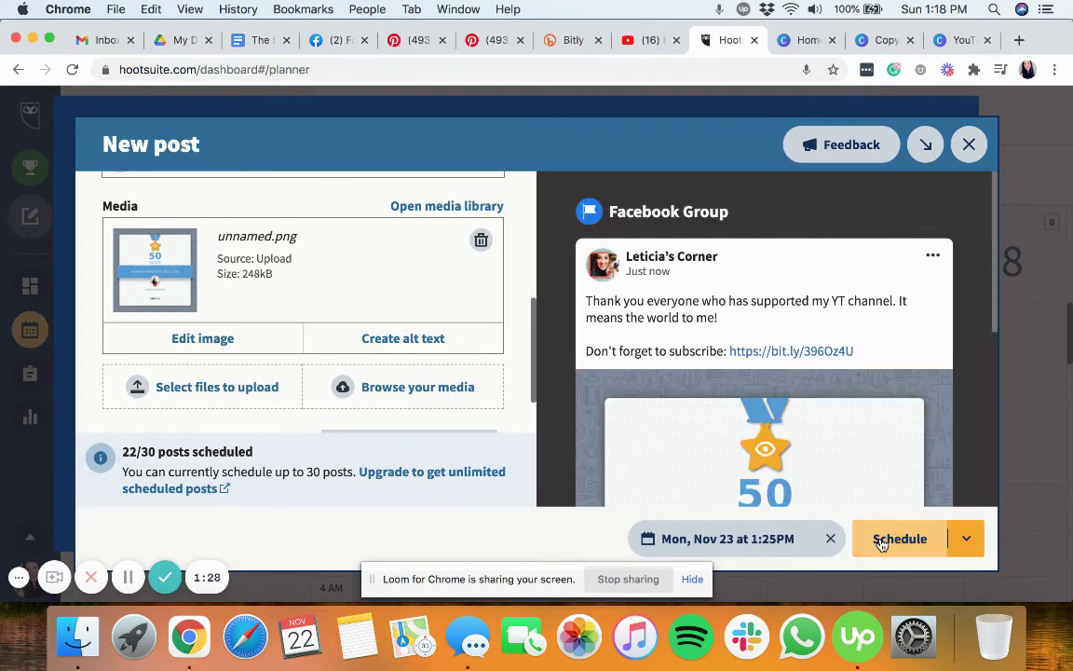
left_click(884, 539)
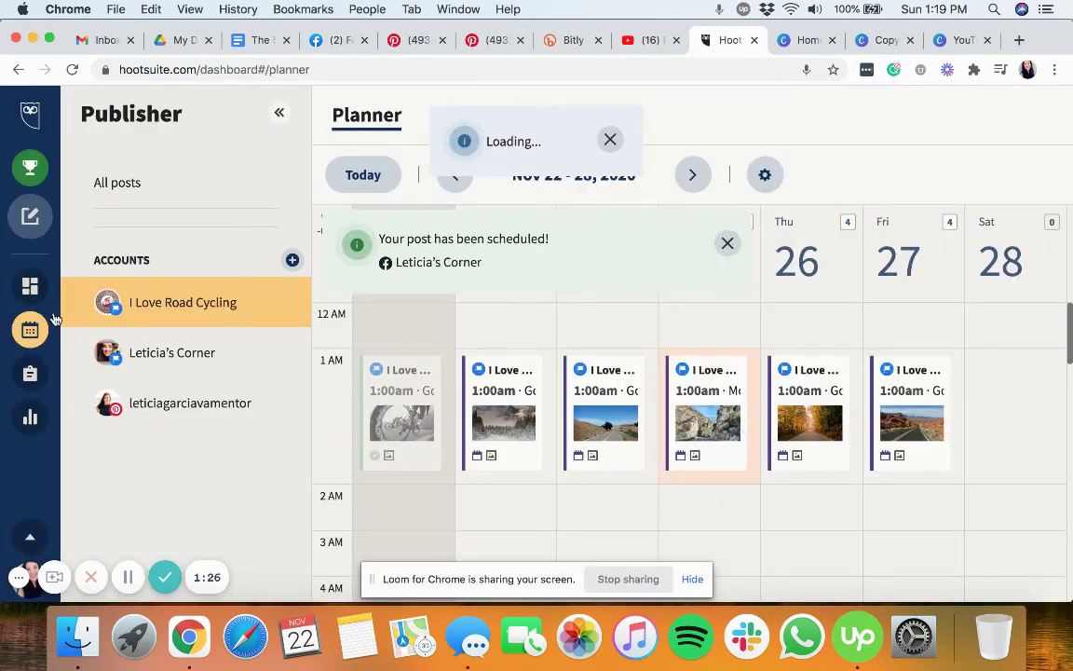
- Show the "Corner" Facebook group's planner for Nov 22 - 28, 2020 and find its scheduled post on Monday the 23rd
left_click(175, 354)
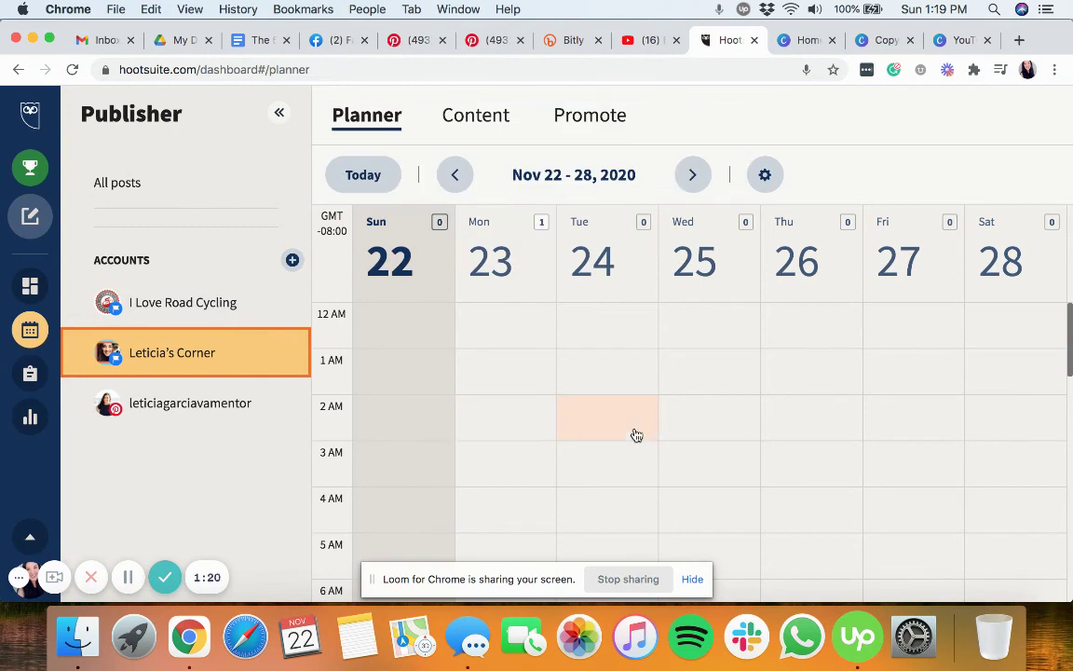
scroll(636, 435, "down", 5)
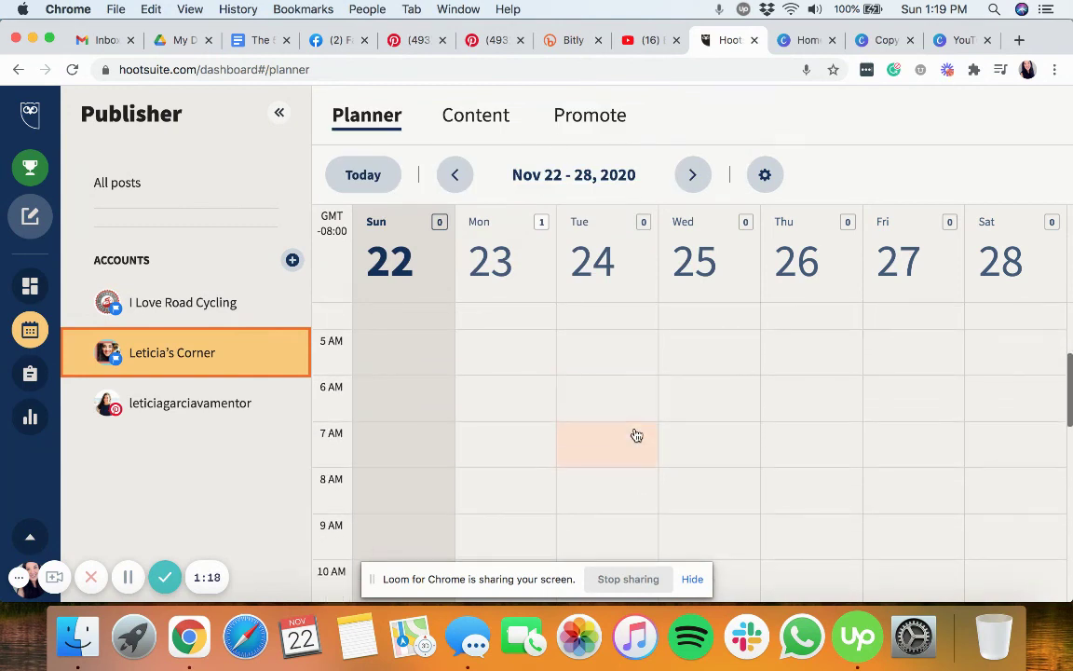
scroll(636, 435, "down", 10)
scroll(559, 424, "up", 2)
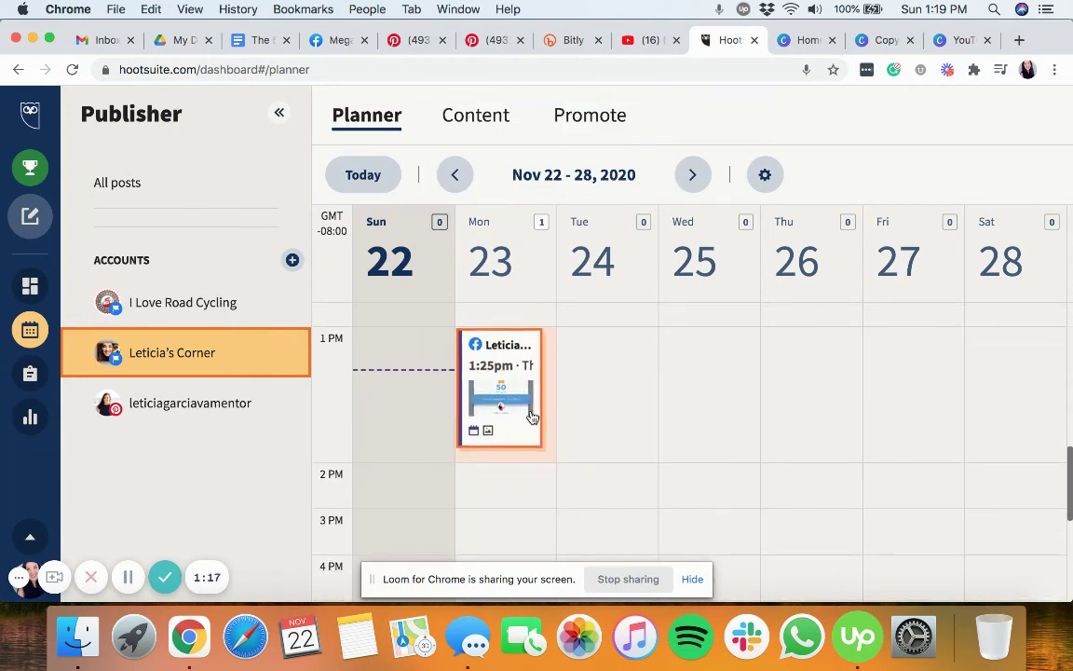